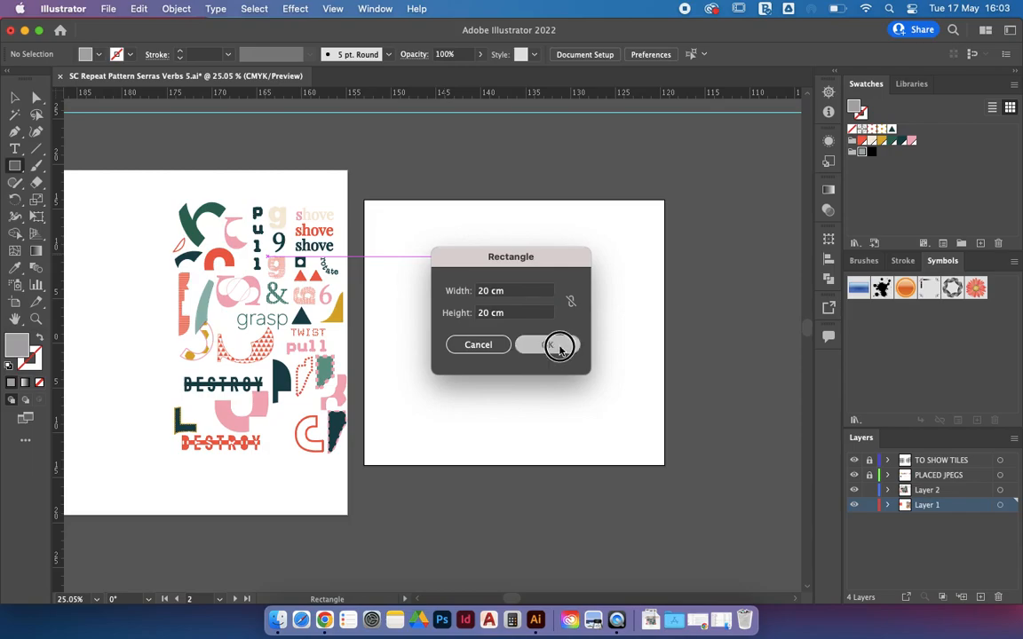
Step: Nudge the 20 cm grey square into place and send it behind all other artwork
{"action": "key", "text": "v"}
{"action": "left_click_drag", "start_coordinate": [573, 333], "coordinate": [550, 310]}
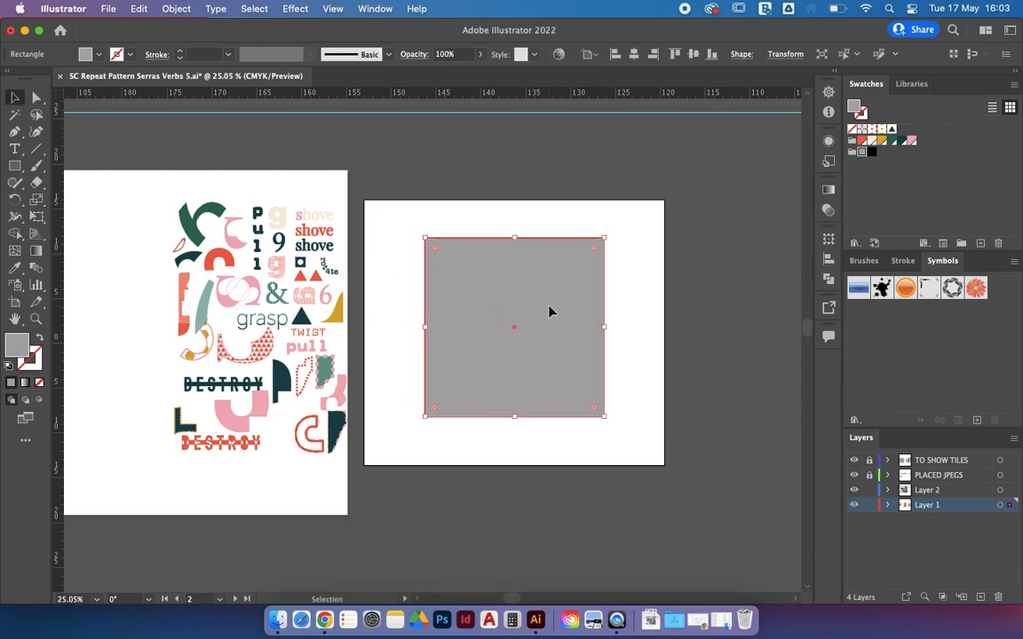
{"action": "right_click", "coordinate": [550, 310]}
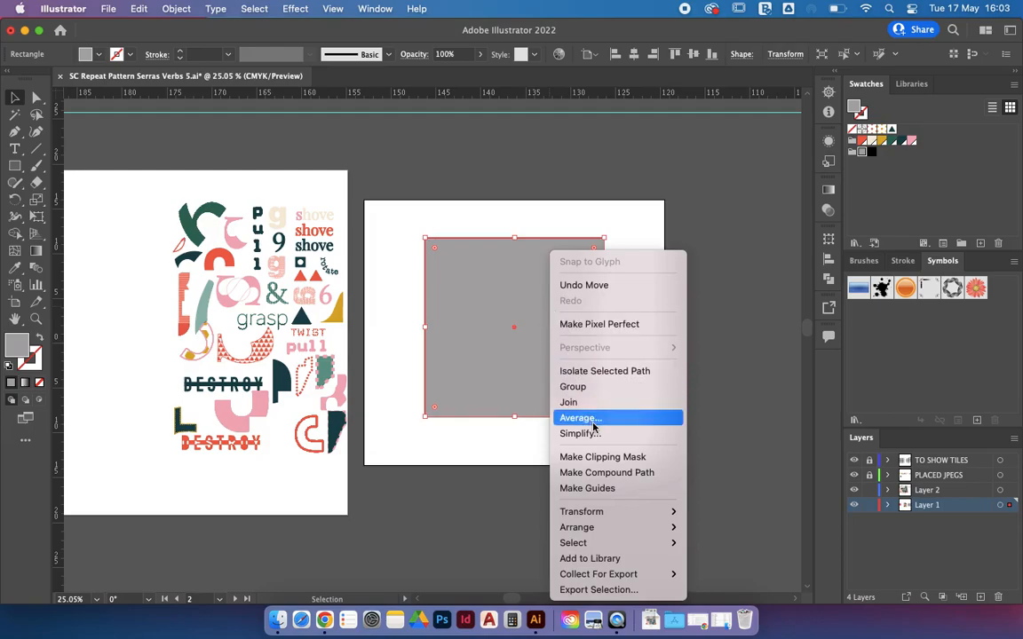
{"action": "mouse_move", "coordinate": [641, 529]}
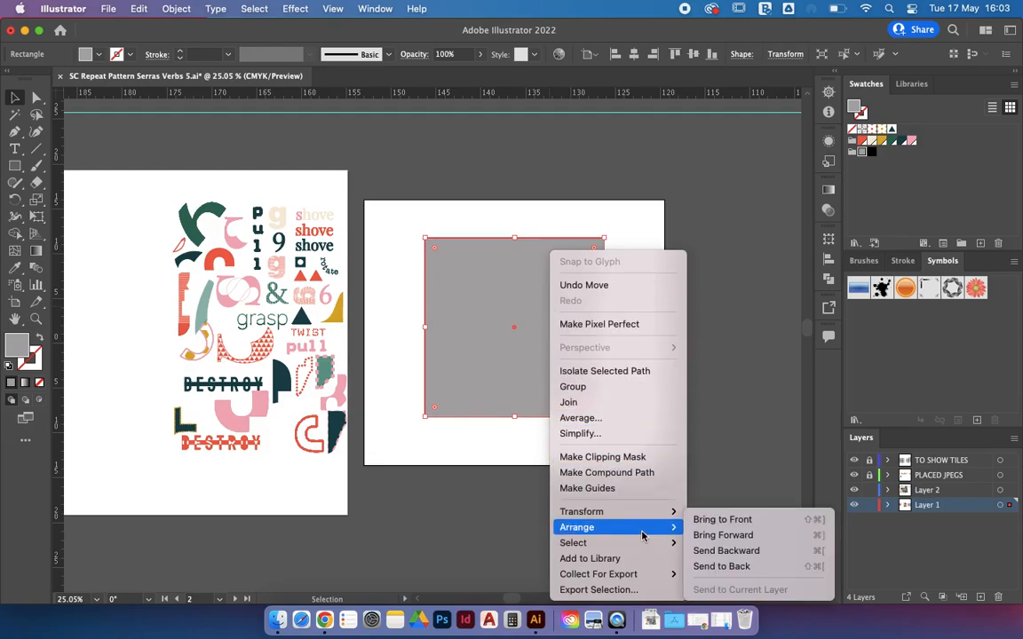
{"action": "left_click", "coordinate": [725, 568]}
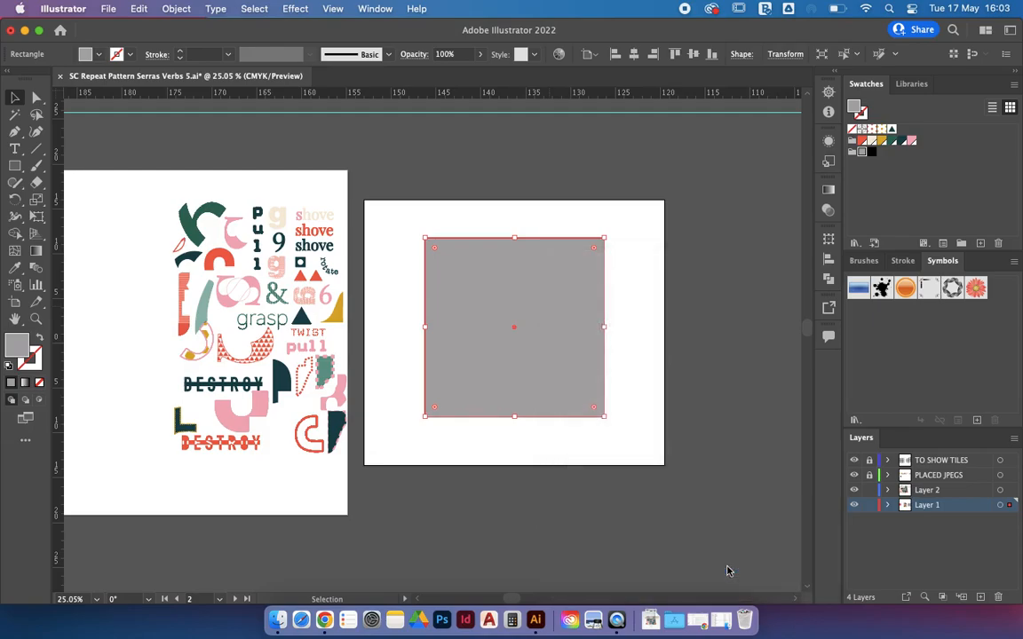
Step: Lock the grey square in place with Object > Lock > Selection
{"action": "left_click", "coordinate": [175, 8]}
{"action": "mouse_move", "coordinate": [202, 116]}
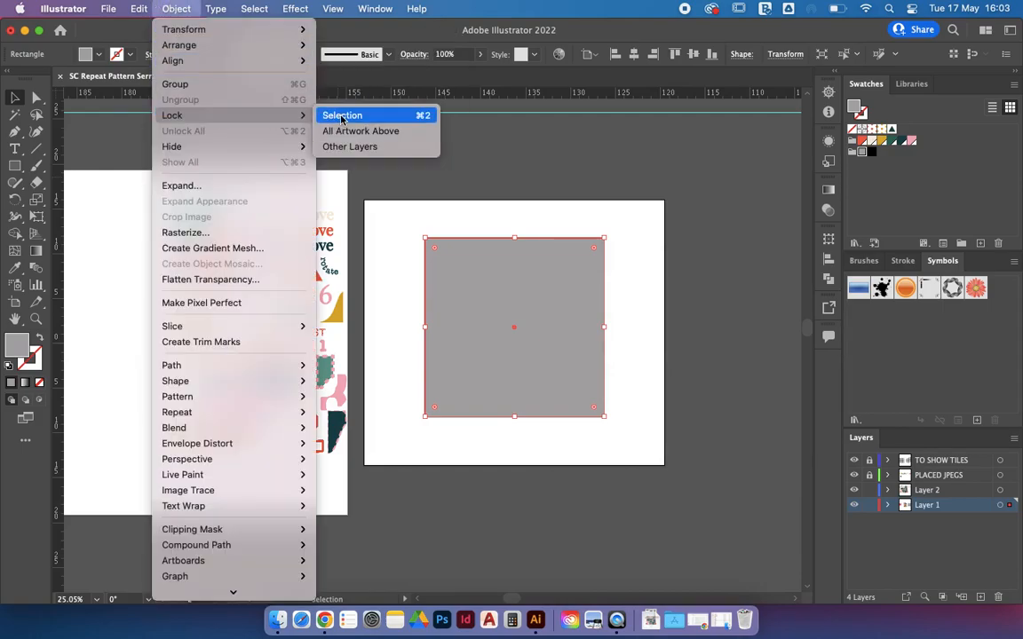
{"action": "left_click", "coordinate": [342, 116]}
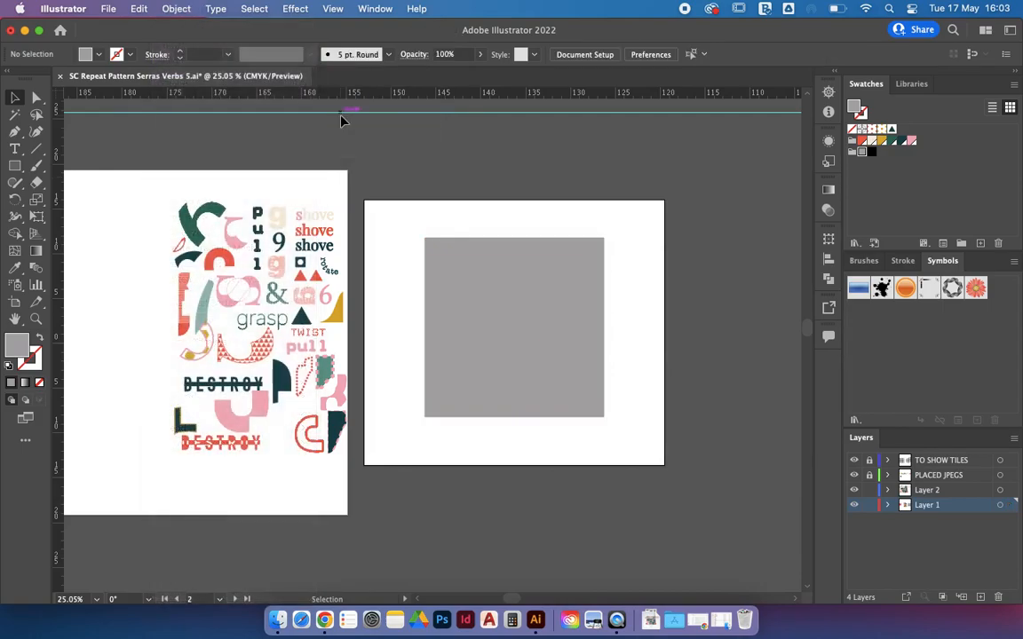
Step: Drag the g, pink loop, triangle-patterned hook and teal dotted piece across the square's left edge, then select them
{"action": "left_click_drag", "start_coordinate": [285, 216], "coordinate": [427, 267]}
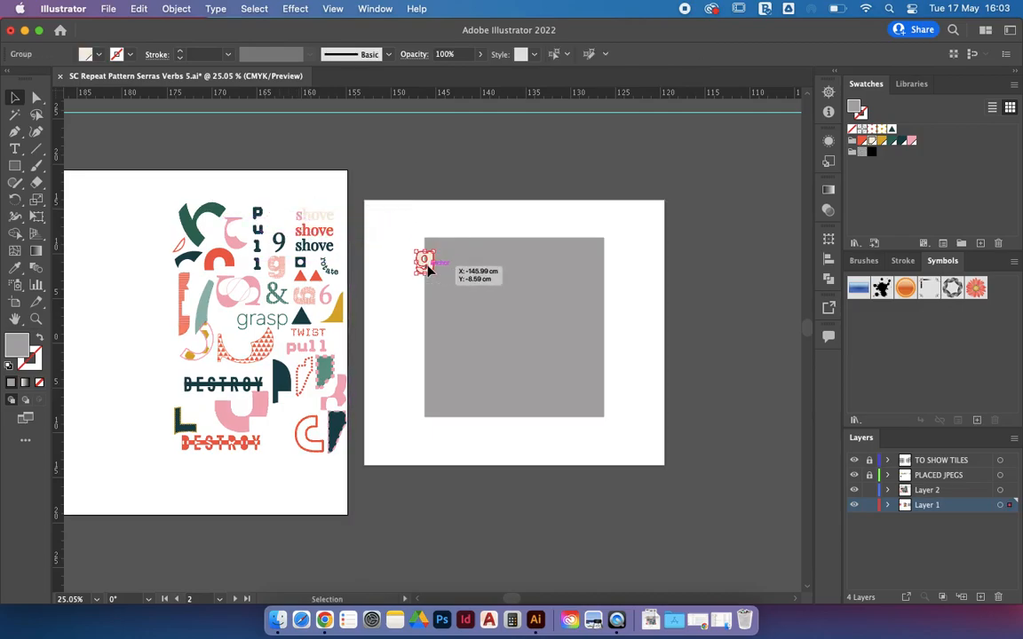
{"action": "scroll", "coordinate": [427, 266], "scroll_direction": "up", "scroll_amount": 3}
{"action": "left_click_drag", "start_coordinate": [169, 291], "coordinate": [458, 323]}
{"action": "left_click_drag", "start_coordinate": [191, 381], "coordinate": [435, 397]}
{"action": "left_click_drag", "start_coordinate": [276, 413], "coordinate": [431, 463]}
{"action": "left_click", "coordinate": [484, 550]}
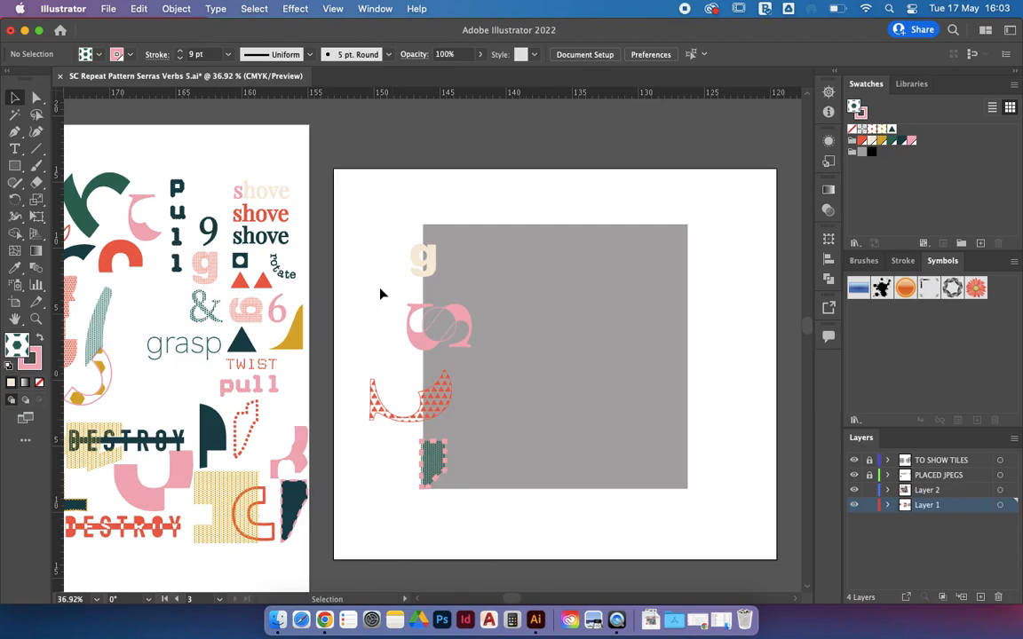
{"action": "left_click_drag", "start_coordinate": [380, 203], "coordinate": [424, 526]}
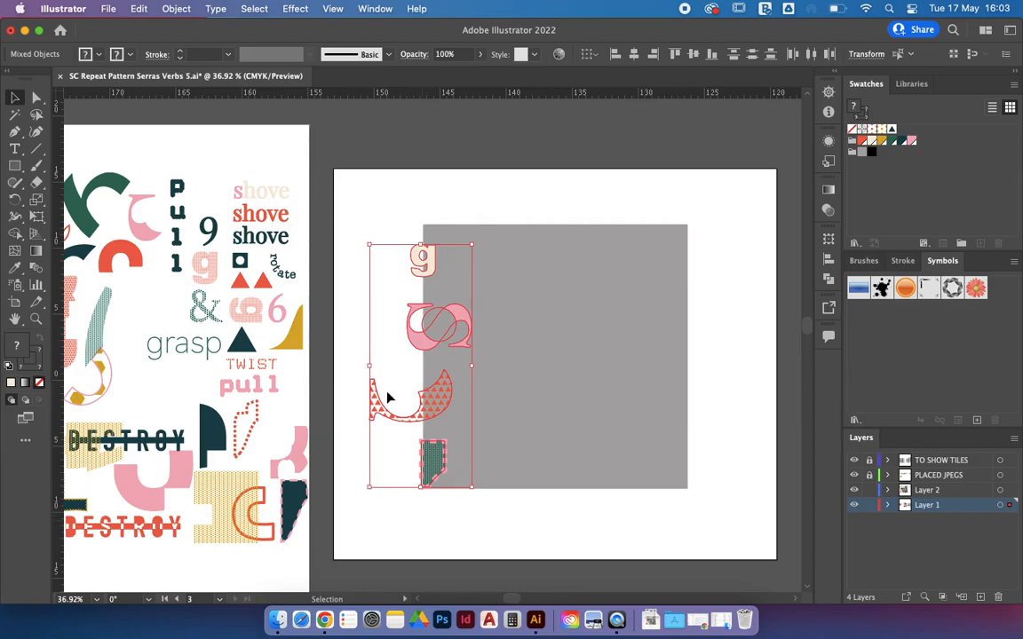
Step: Copy the four left-edge motifs 20 cm horizontally, 0 cm vertically, onto the square's right edge
{"action": "left_click", "coordinate": [174, 9]}
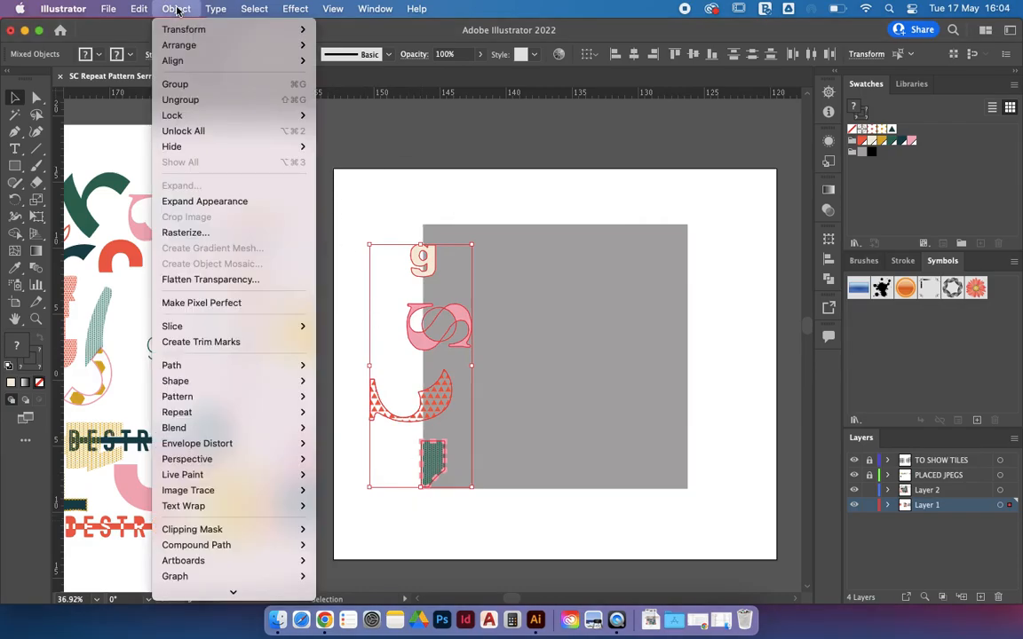
{"action": "mouse_move", "coordinate": [178, 34]}
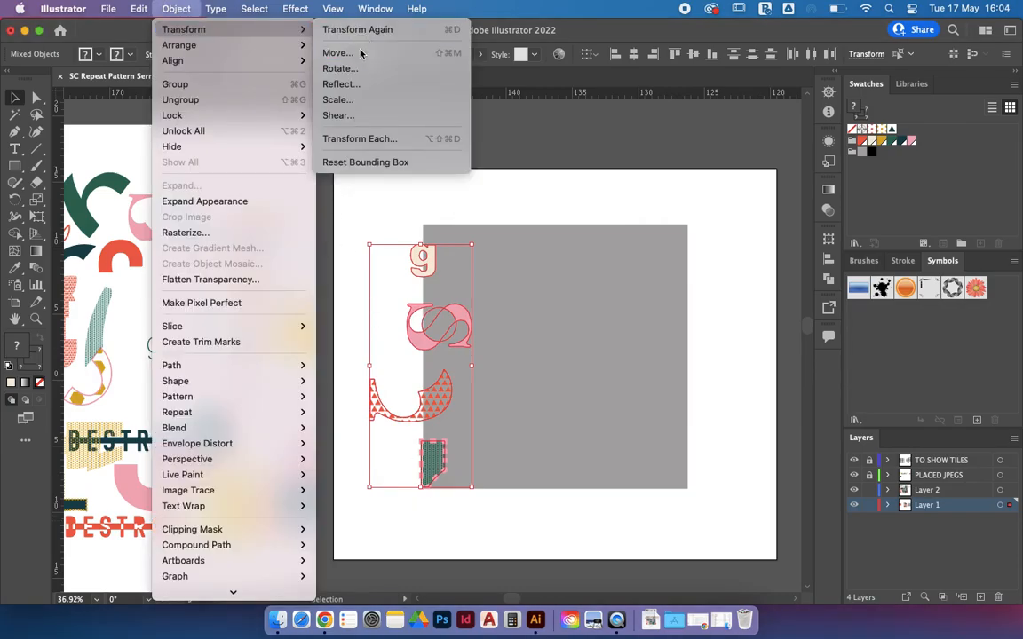
{"action": "left_click", "coordinate": [391, 52]}
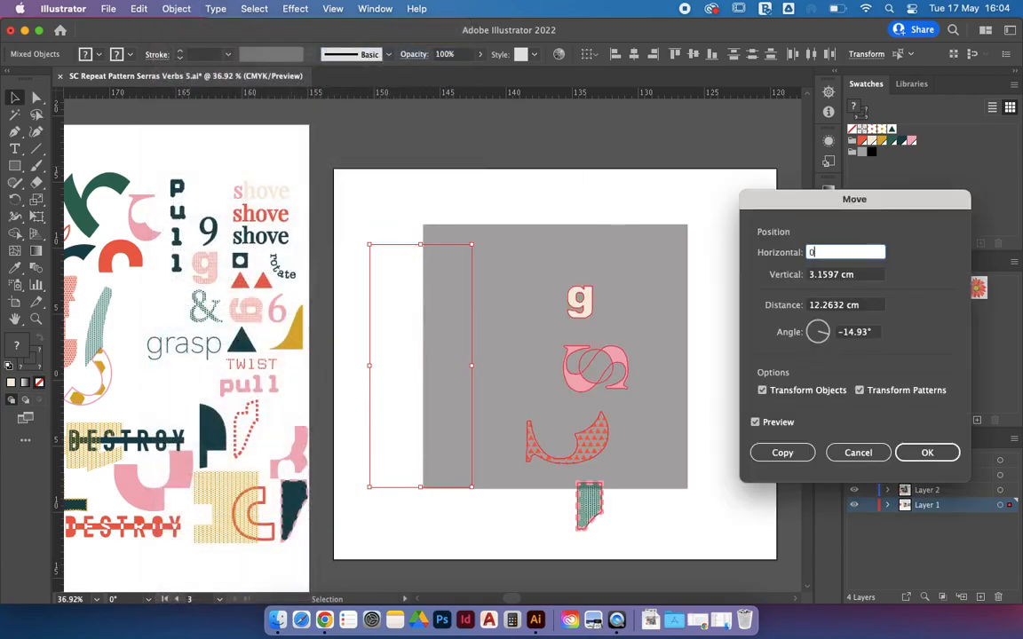
{"action": "key", "text": "Tab"}
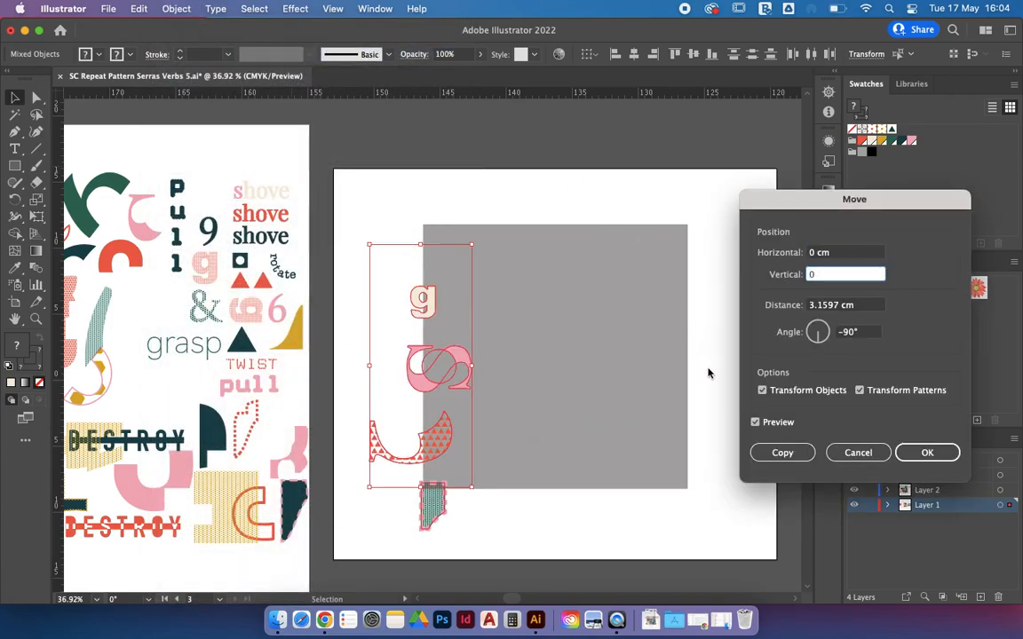
{"action": "left_click", "coordinate": [780, 423]}
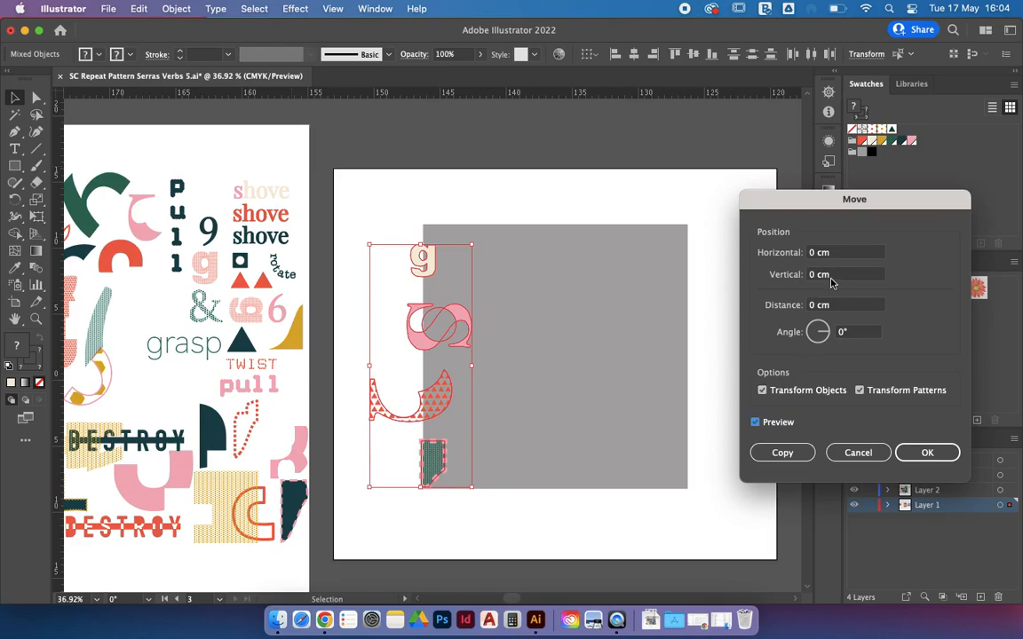
{"action": "left_click_drag", "start_coordinate": [838, 254], "coordinate": [803, 254]}
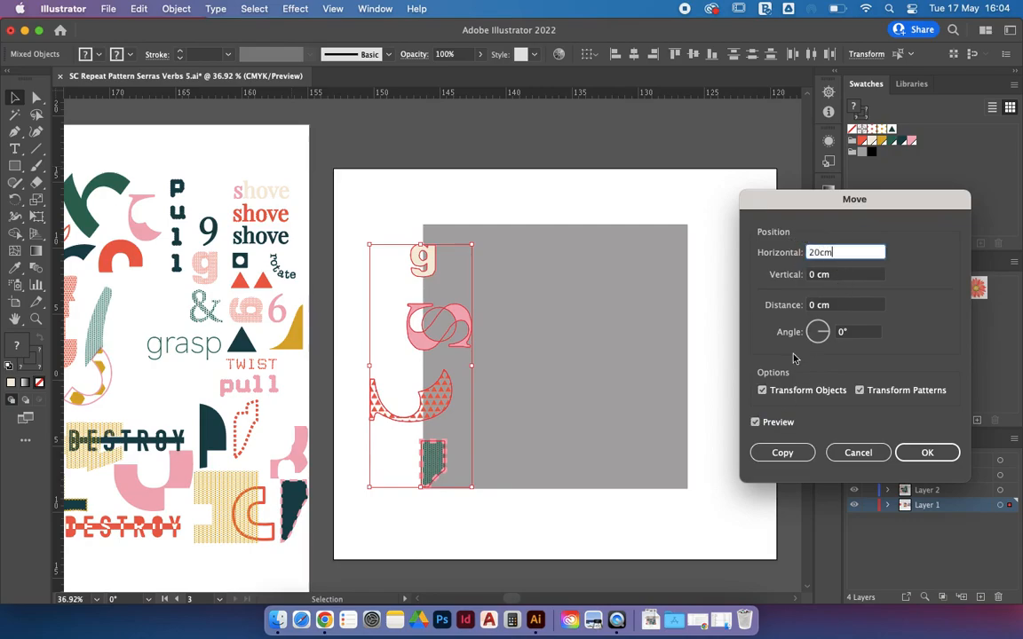
{"action": "key", "text": "Tab"}
{"action": "left_click", "coordinate": [781, 452]}
{"action": "left_click", "coordinate": [692, 547]}
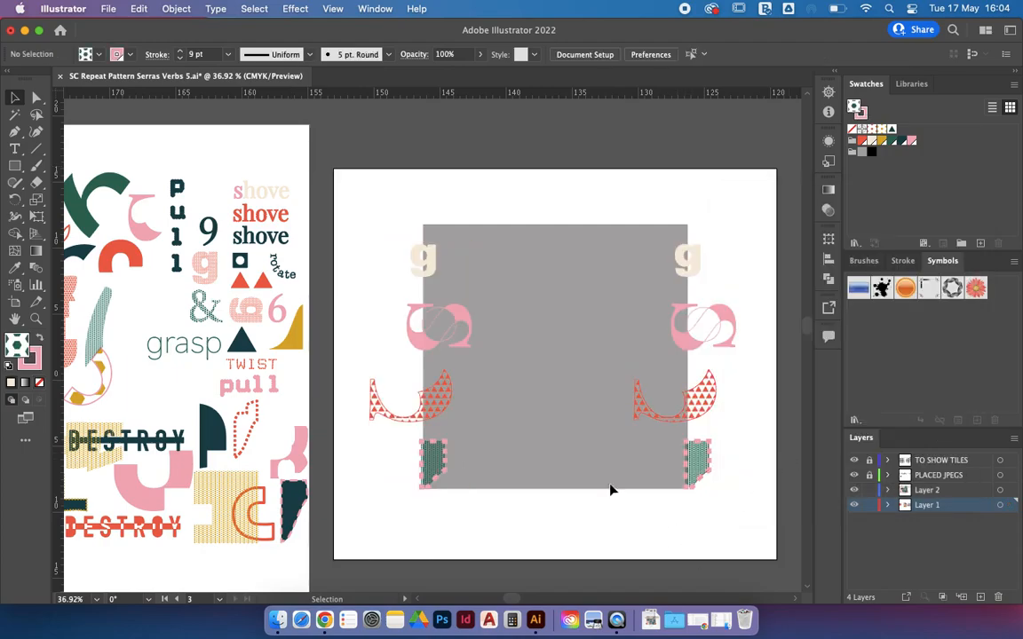
Step: Place pull, shove, grasp, the & and a red triangle across the square's top edge, then select them
{"action": "left_click_drag", "start_coordinate": [181, 210], "coordinate": [474, 211]}
{"action": "left_click_drag", "start_coordinate": [293, 213], "coordinate": [550, 249]}
{"action": "left_click_drag", "start_coordinate": [182, 347], "coordinate": [592, 222]}
{"action": "left_click_drag", "start_coordinate": [265, 300], "coordinate": [661, 206]}
{"action": "left_click", "coordinate": [749, 194]}
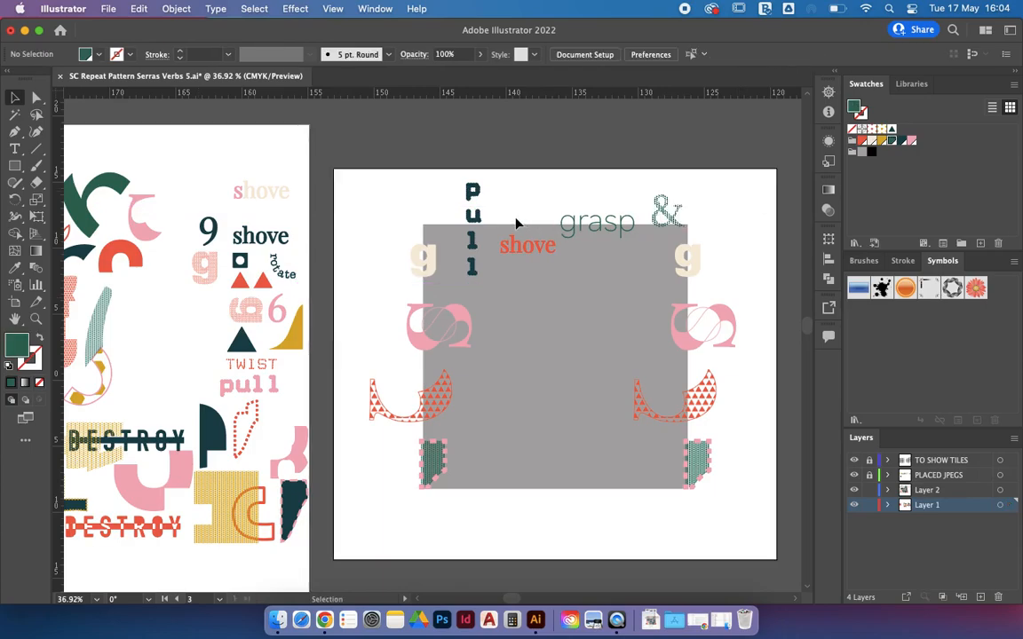
{"action": "left_click_drag", "start_coordinate": [264, 274], "coordinate": [438, 229]}
{"action": "left_click", "coordinate": [388, 159]}
{"action": "left_click_drag", "start_coordinate": [385, 151], "coordinate": [718, 231]}
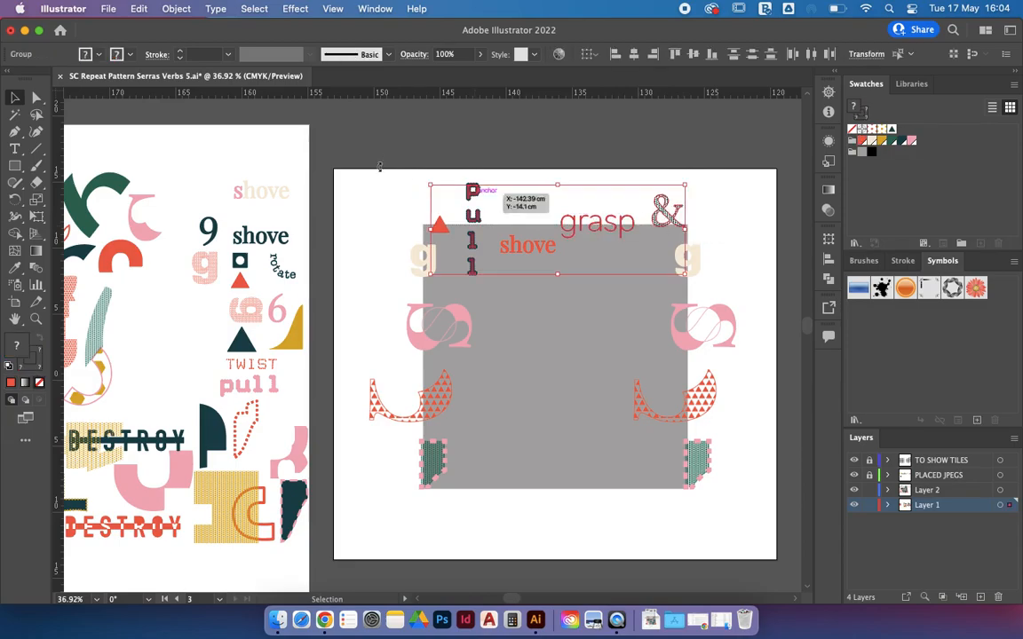
Step: Copy the top-edge pieces 20 cm straight down onto the square's bottom edge, then deselect
{"action": "left_click", "coordinate": [178, 11]}
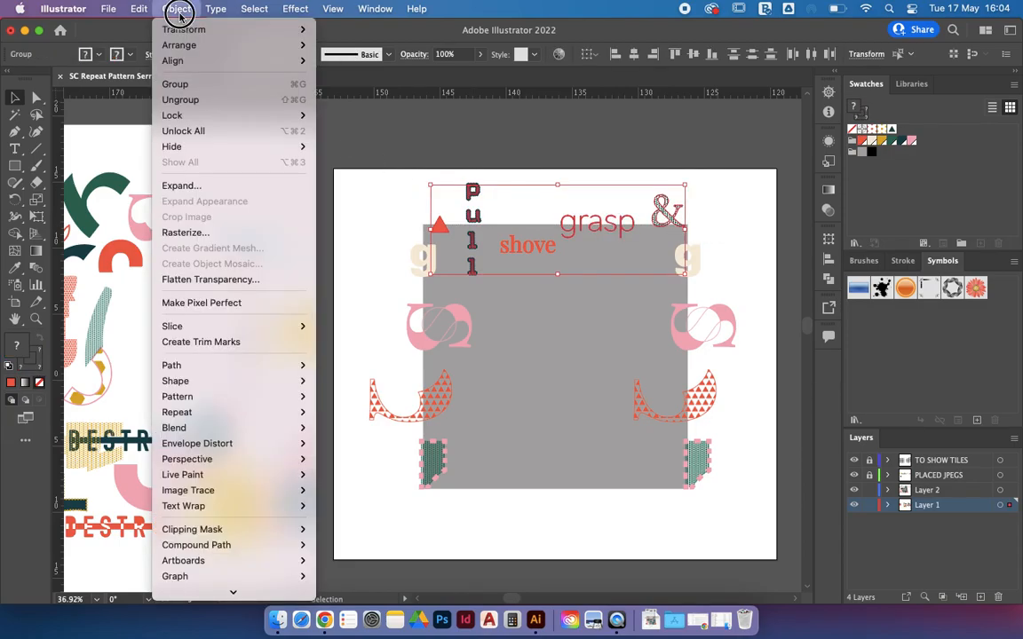
{"action": "mouse_move", "coordinate": [182, 32]}
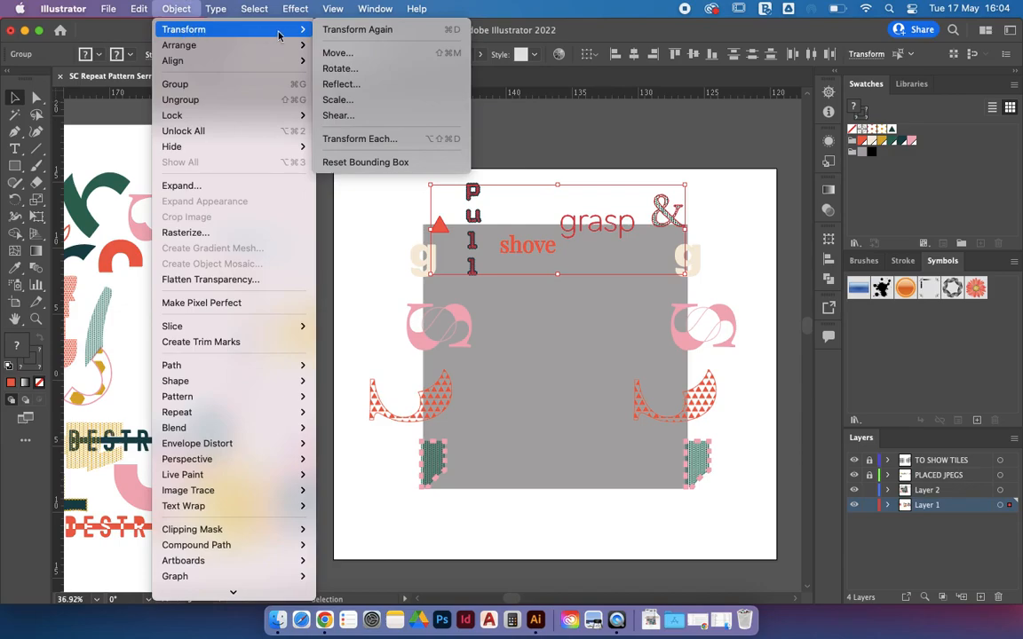
{"action": "left_click", "coordinate": [339, 52]}
{"action": "type", "text": "0"}
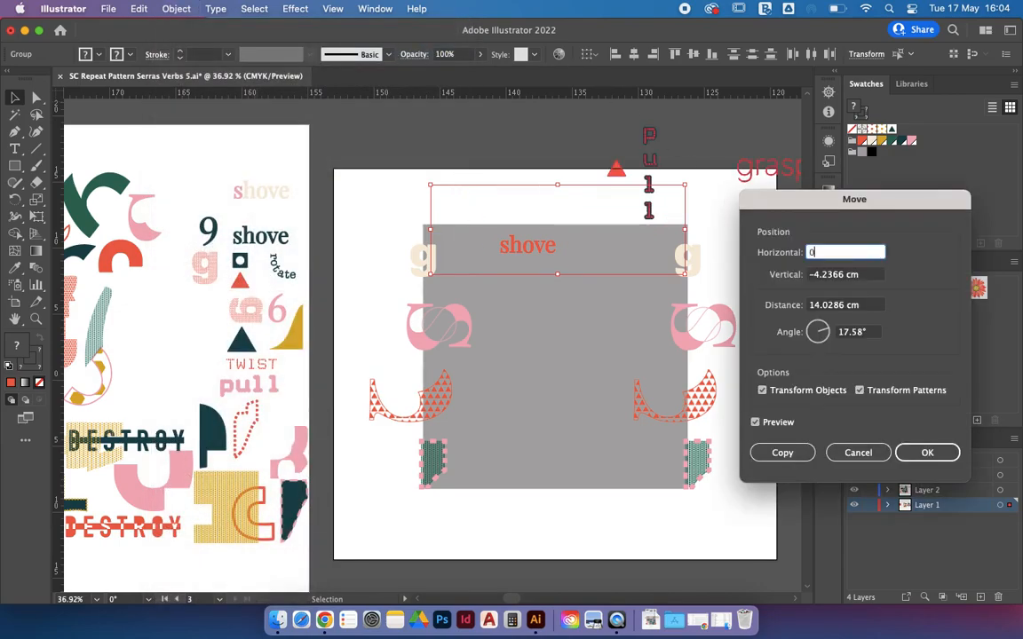
{"action": "key", "text": "Tab"}
{"action": "type", "text": "0"}
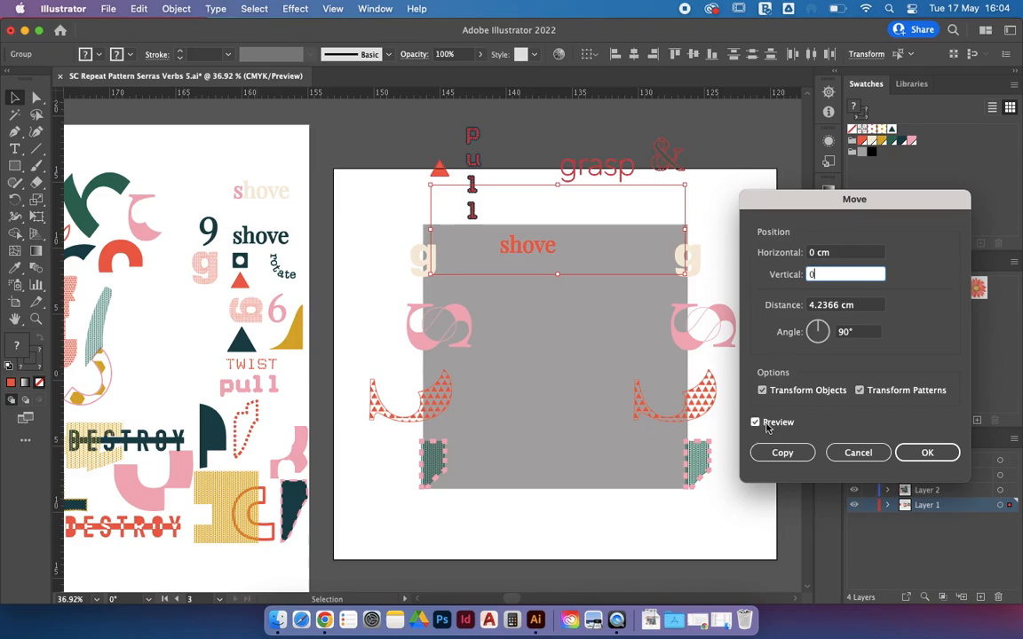
{"action": "left_click", "coordinate": [756, 424]}
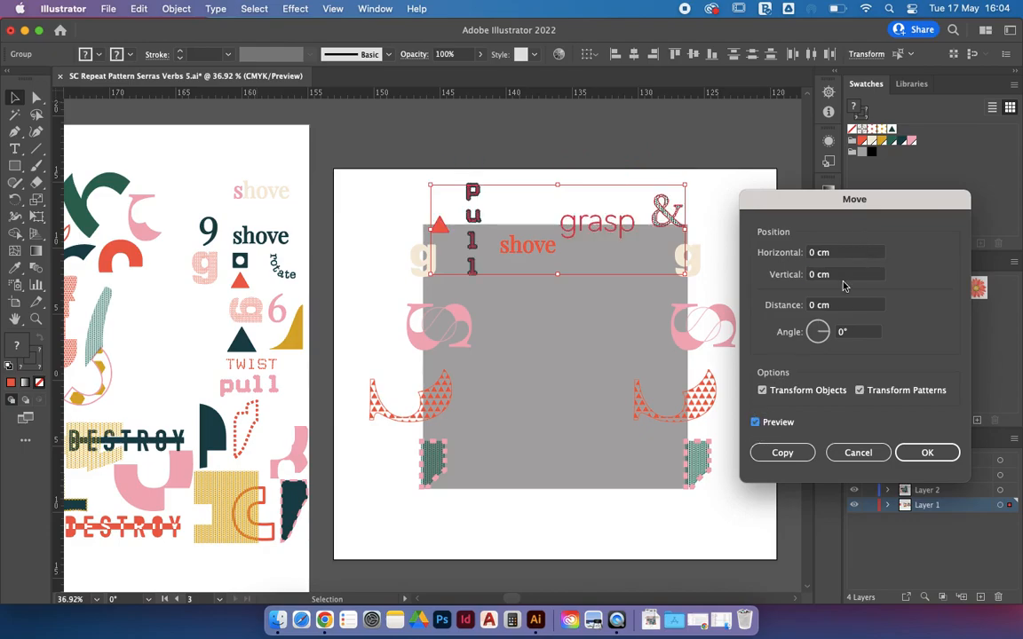
{"action": "left_click_drag", "start_coordinate": [834, 274], "coordinate": [782, 278]}
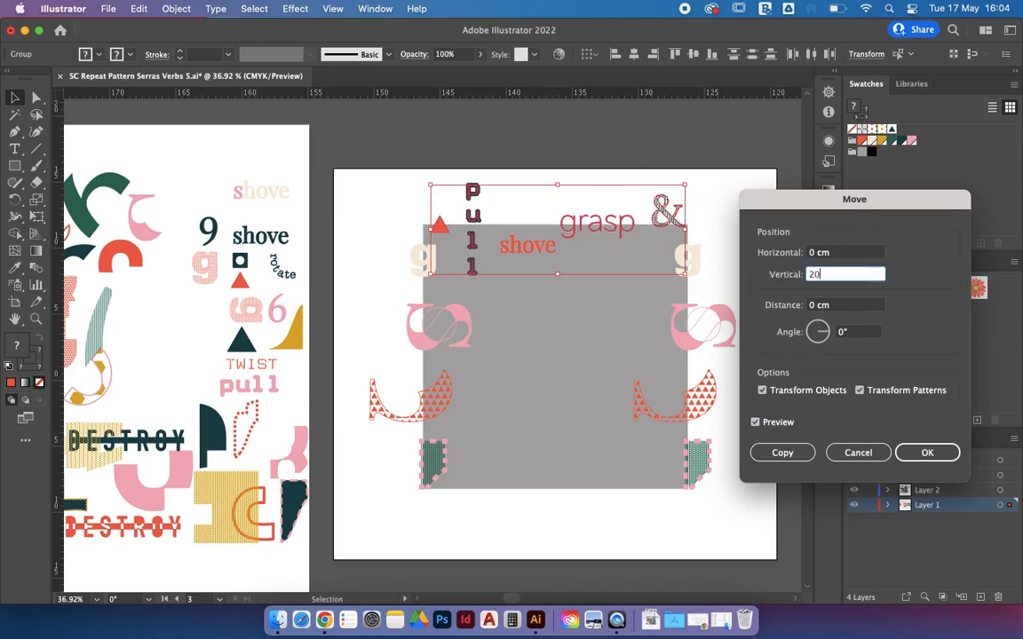
{"action": "left_click", "coordinate": [757, 422]}
{"action": "left_click", "coordinate": [782, 452]}
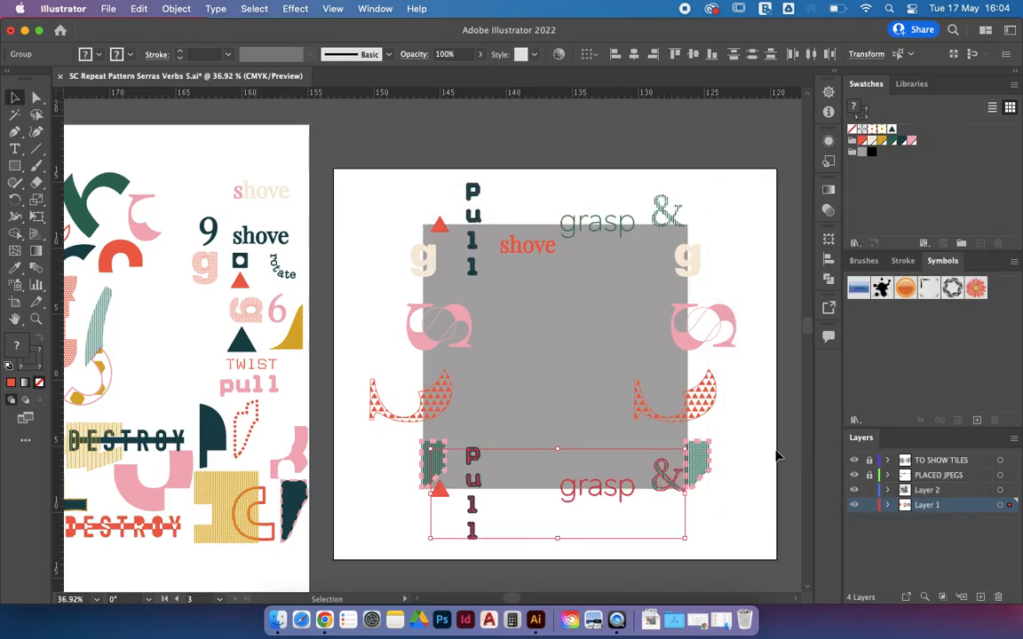
{"action": "left_click", "coordinate": [711, 523]}
{"action": "scroll", "coordinate": [710, 523], "scroll_direction": "down", "scroll_amount": 2}
{"action": "scroll", "coordinate": [711, 523], "scroll_direction": "right", "scroll_amount": 2}
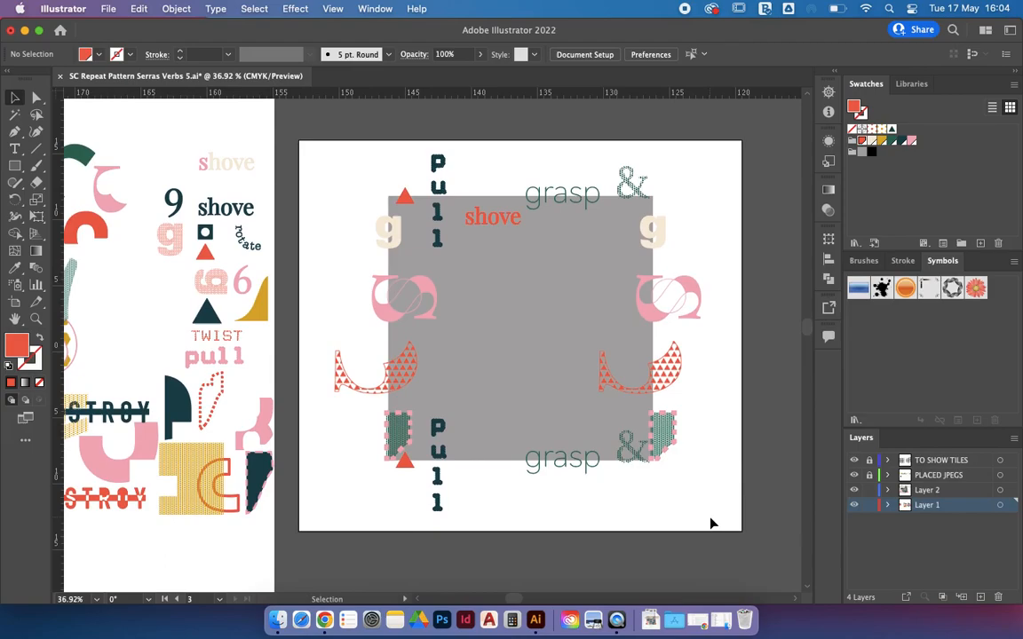
Step: Move the yellow quarter-shape, yellow dotted block, DESTROY, red arch, shove and dark teal shape onto the tile
{"action": "left_click_drag", "start_coordinate": [260, 305], "coordinate": [468, 270]}
{"action": "left_click_drag", "start_coordinate": [193, 468], "coordinate": [478, 345]}
{"action": "left_click_drag", "start_coordinate": [129, 412], "coordinate": [595, 259]}
{"action": "left_click_drag", "start_coordinate": [107, 235], "coordinate": [590, 306]}
{"action": "left_click_drag", "start_coordinate": [217, 215], "coordinate": [551, 361]}
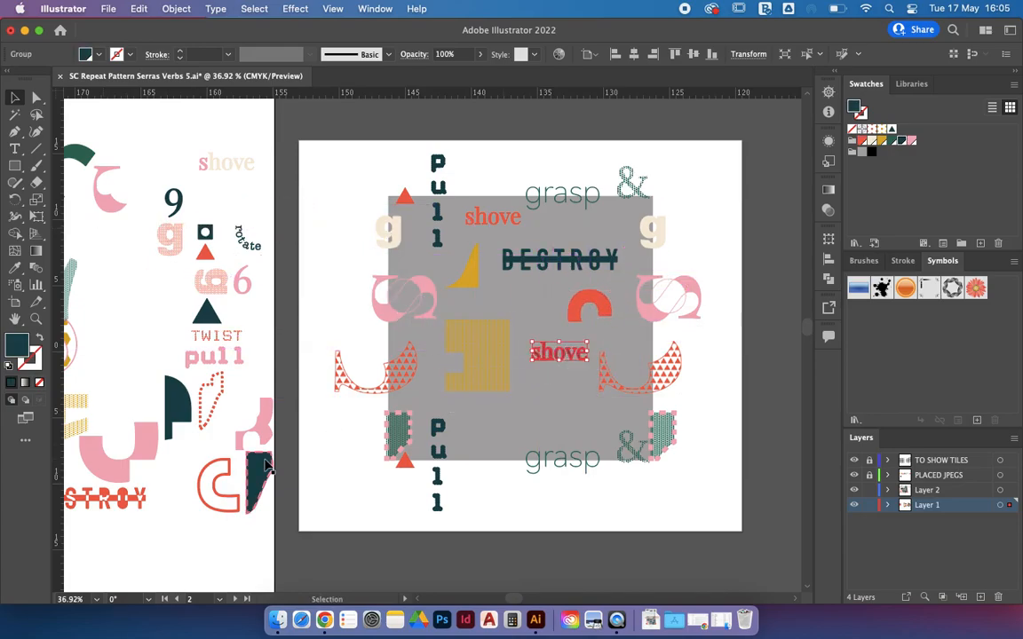
{"action": "left_click_drag", "start_coordinate": [182, 415], "coordinate": [488, 420]}
{"action": "scroll", "coordinate": [487, 420], "scroll_direction": "left", "scroll_amount": 2}
Step: Add the pink shape, orange-yellow C, pink C, the 9 and the red triangle to the tile
{"action": "left_click_drag", "start_coordinate": [142, 444], "coordinate": [520, 425]}
{"action": "left_click_drag", "start_coordinate": [96, 330], "coordinate": [614, 404]}
{"action": "left_click_drag", "start_coordinate": [151, 190], "coordinate": [573, 311]}
{"action": "left_click_drag", "start_coordinate": [206, 188], "coordinate": [658, 214]}
{"action": "scroll", "coordinate": [425, 288], "scroll_direction": "down", "scroll_amount": 2}
{"action": "left_click_drag", "start_coordinate": [253, 203], "coordinate": [671, 284]}
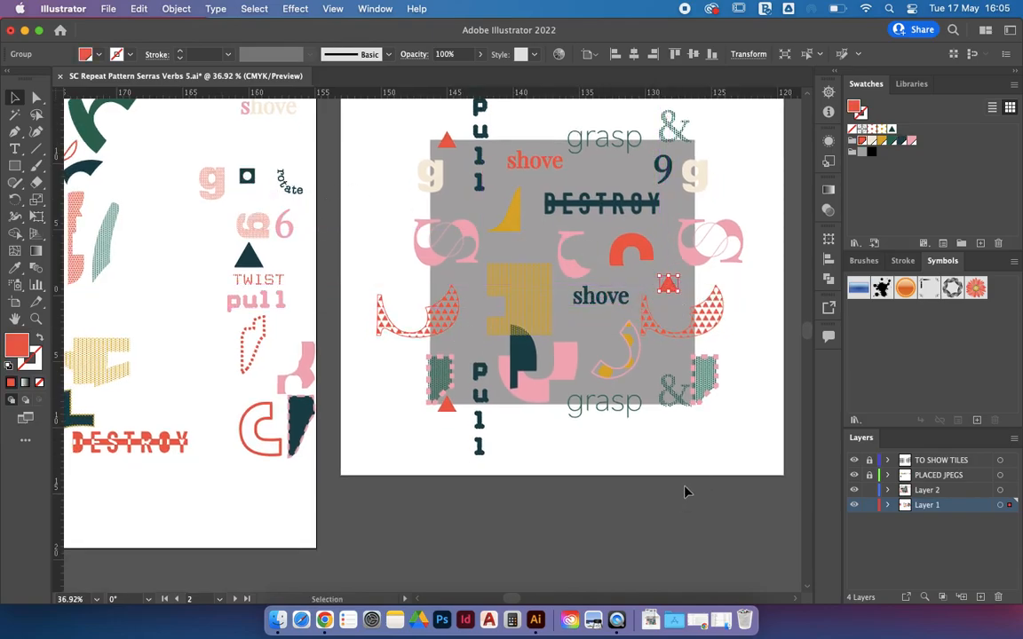
{"action": "left_click", "coordinate": [683, 488]}
{"action": "scroll", "coordinate": [684, 490], "scroll_direction": "right", "scroll_amount": 3}
{"action": "scroll", "coordinate": [683, 490], "scroll_direction": "up", "scroll_amount": 1}
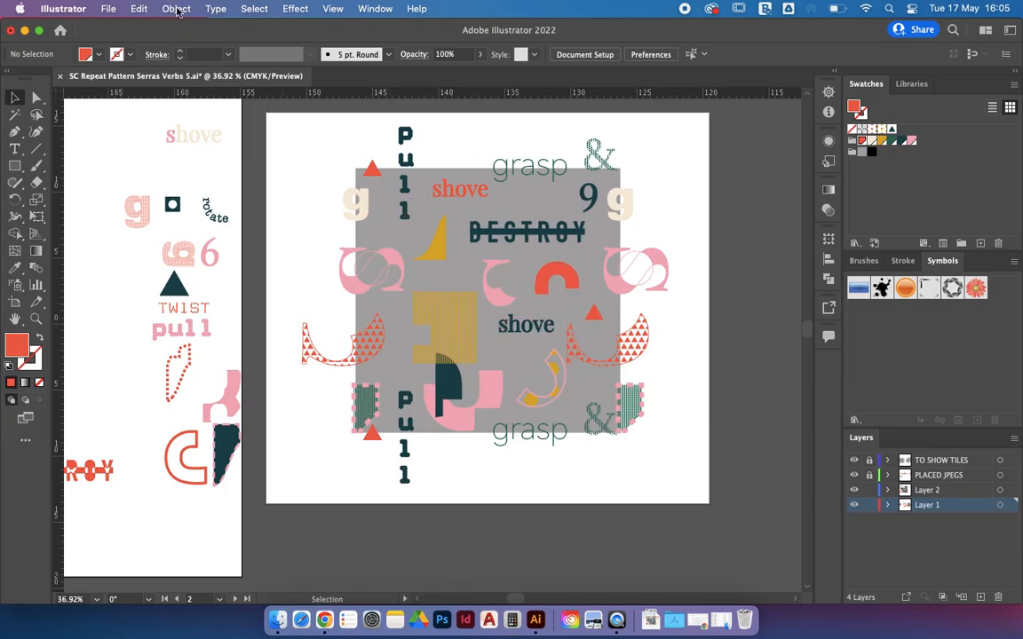
Step: Unlock all artwork with Object > Unlock All
{"action": "left_click", "coordinate": [176, 9]}
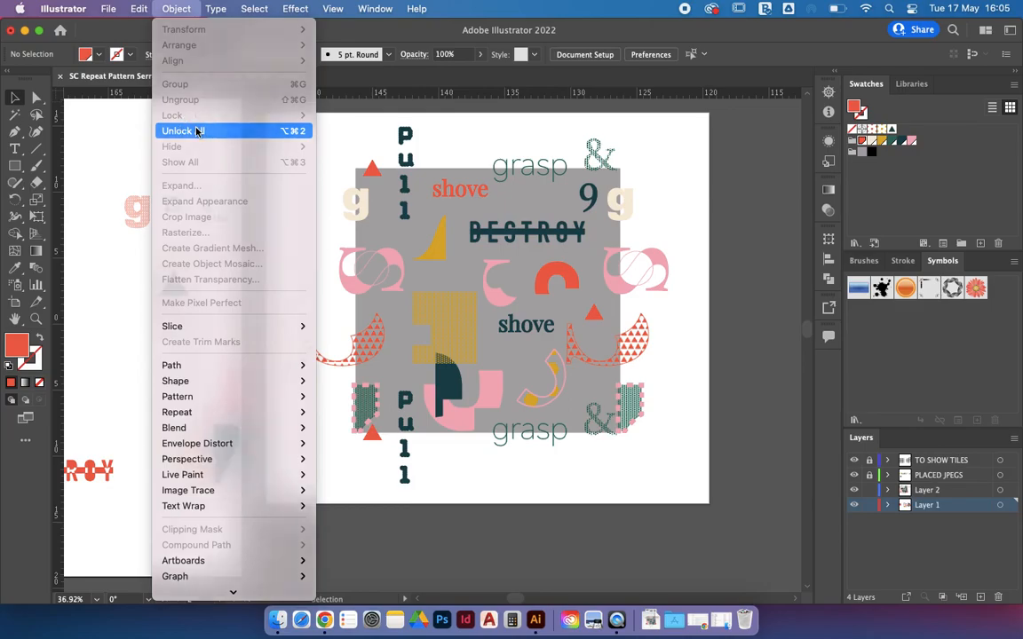
{"action": "left_click", "coordinate": [197, 132]}
{"action": "left_click", "coordinate": [695, 177]}
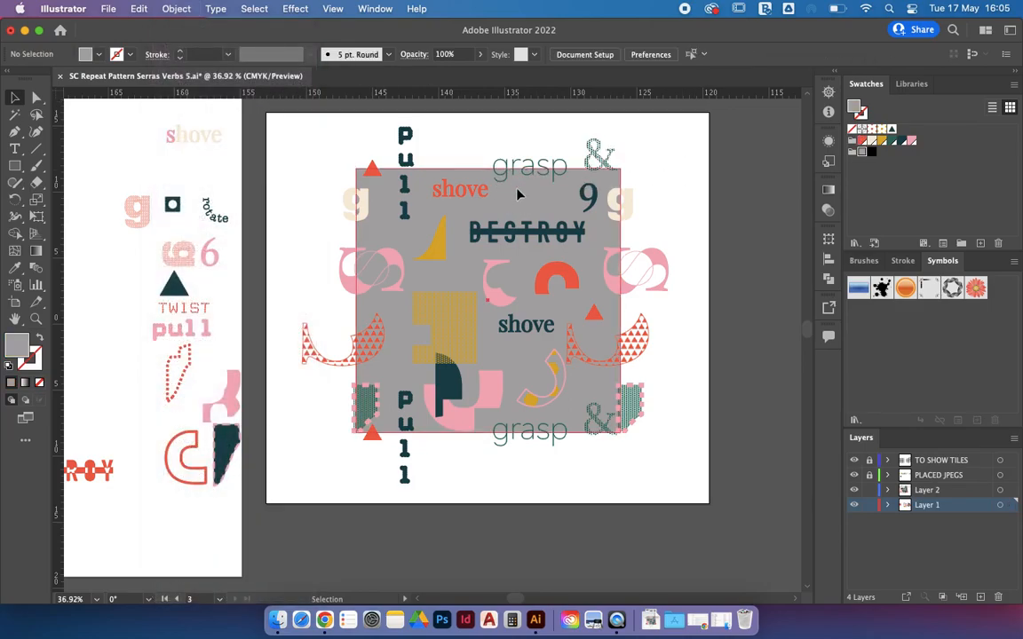
Step: Copy the grey square and paste it in front, in place
{"action": "left_click", "coordinate": [464, 169]}
{"action": "left_click", "coordinate": [141, 9]}
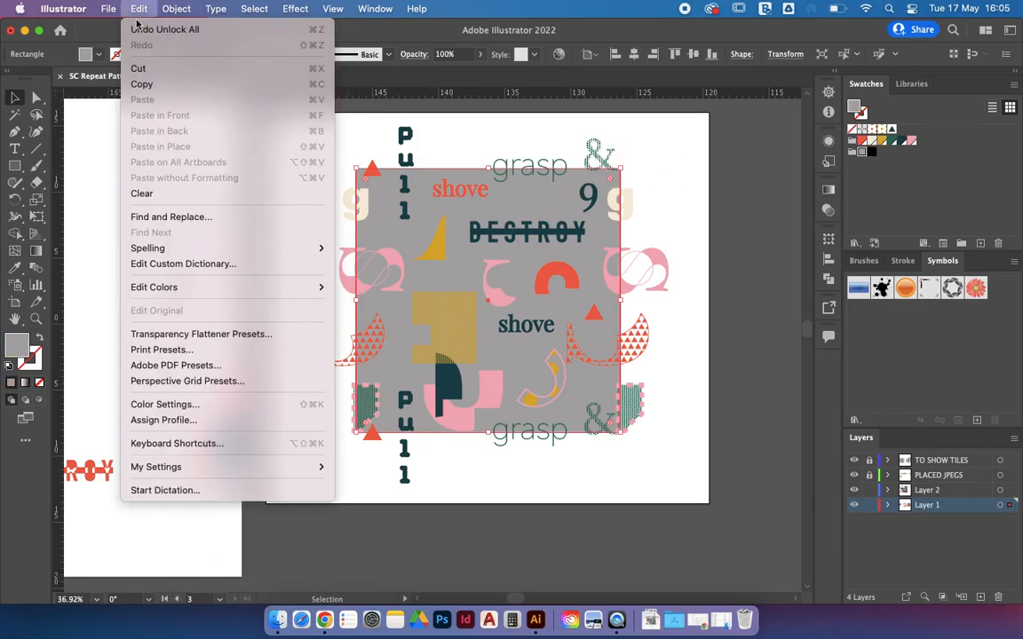
{"action": "left_click", "coordinate": [151, 83]}
{"action": "left_click", "coordinate": [140, 14]}
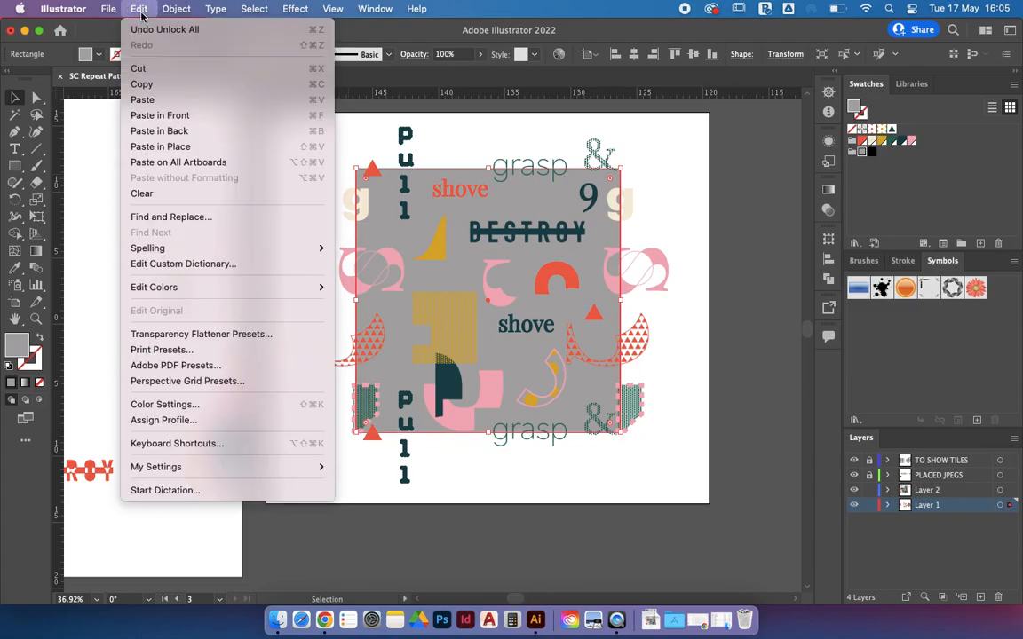
{"action": "left_click", "coordinate": [173, 113]}
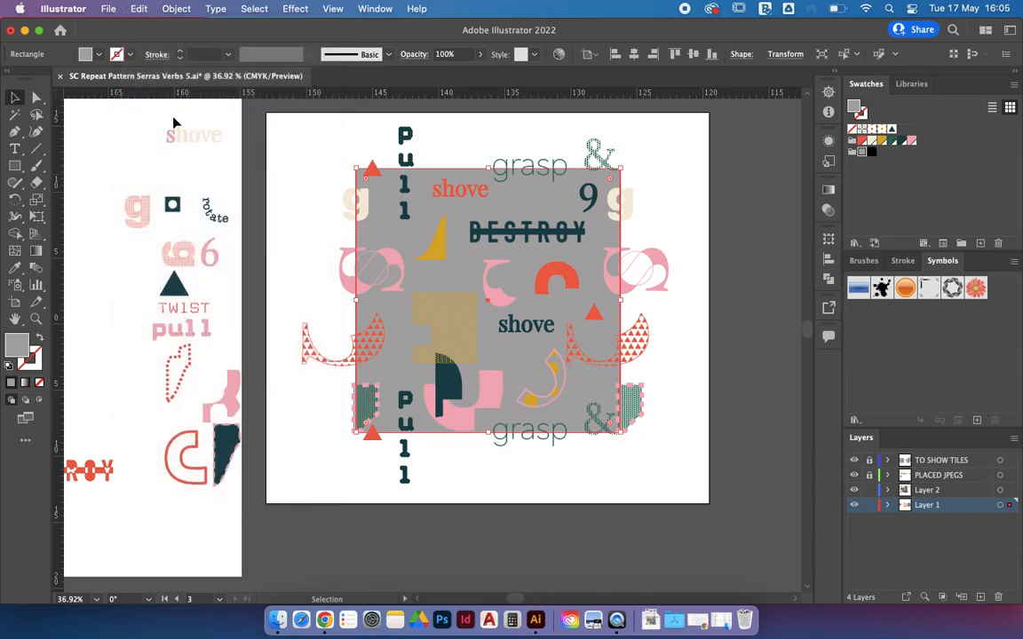
Step: Bring the grey square copy to the front of all tile artwork
{"action": "right_click", "coordinate": [537, 202]}
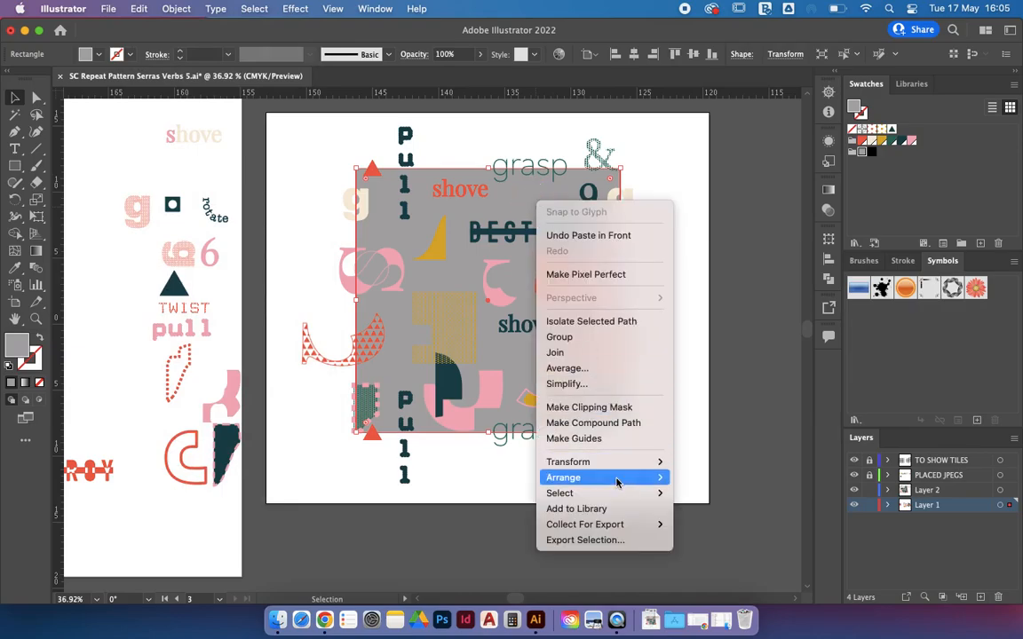
{"action": "mouse_move", "coordinate": [588, 476]}
{"action": "left_click", "coordinate": [730, 478]}
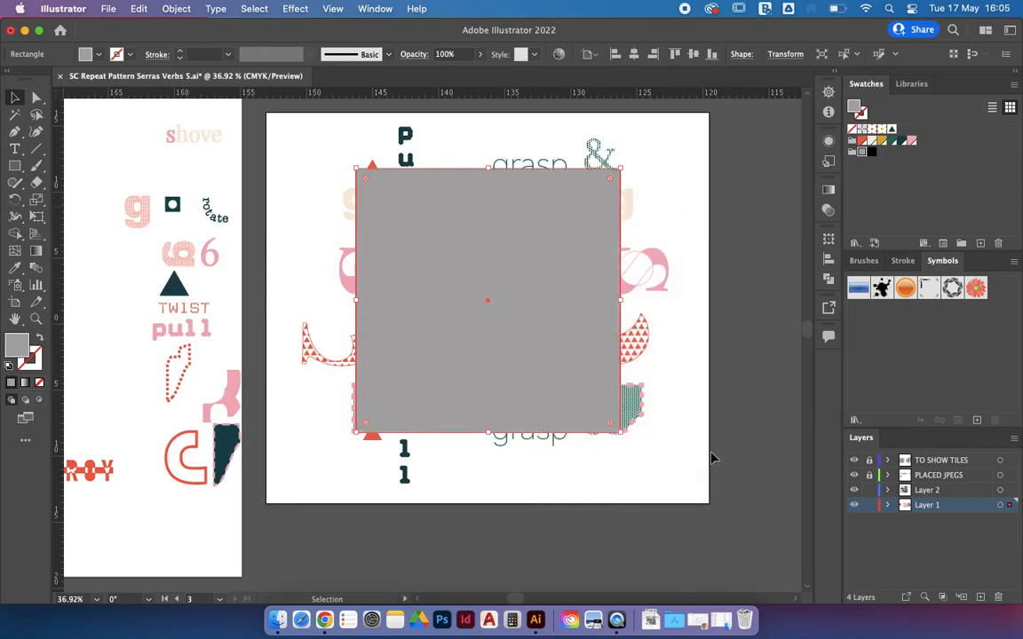
{"action": "left_click", "coordinate": [712, 457]}
{"action": "scroll", "coordinate": [712, 458], "scroll_direction": "down", "scroll_amount": 2}
{"action": "scroll", "coordinate": [712, 457], "scroll_direction": "down", "scroll_amount": 1}
{"action": "left_click", "coordinate": [545, 287]}
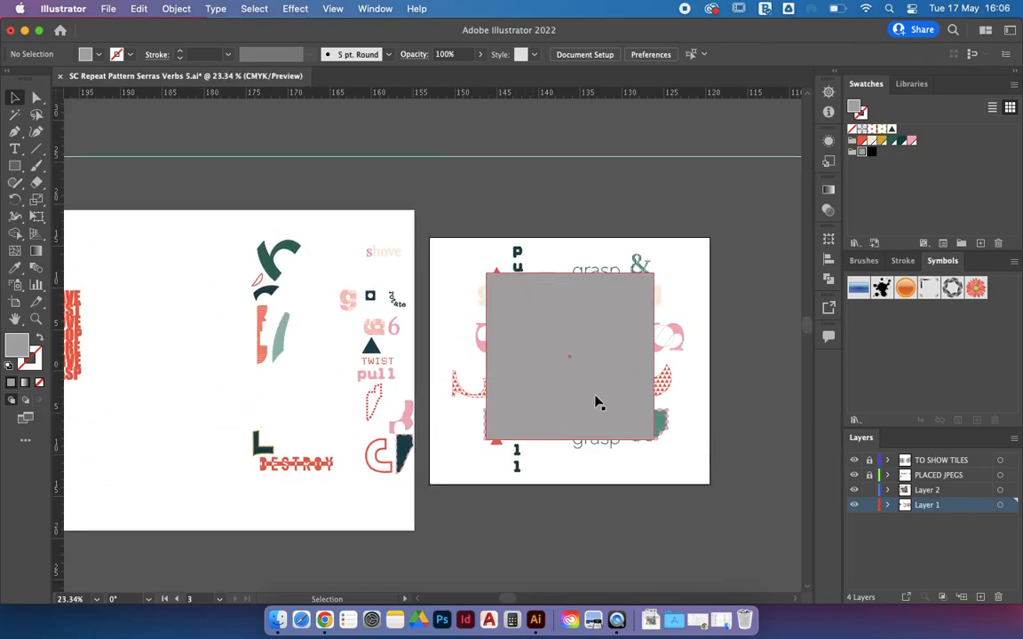
Step: Select all objects on the tile artboard and make a clipping mask from the top grey square
{"action": "left_click", "coordinate": [422, 250]}
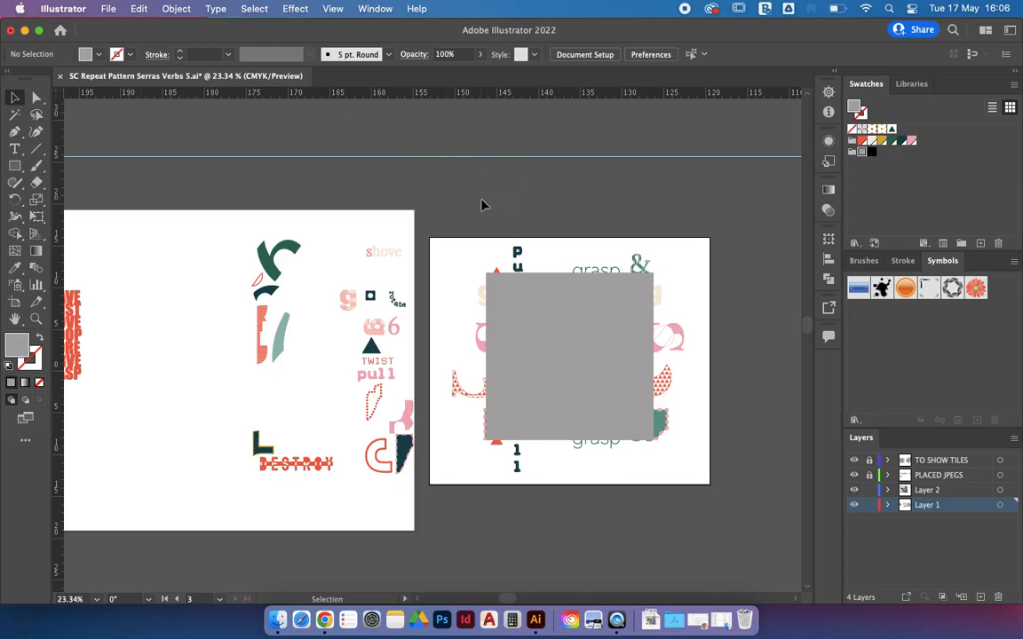
{"action": "left_click_drag", "start_coordinate": [431, 210], "coordinate": [731, 531]}
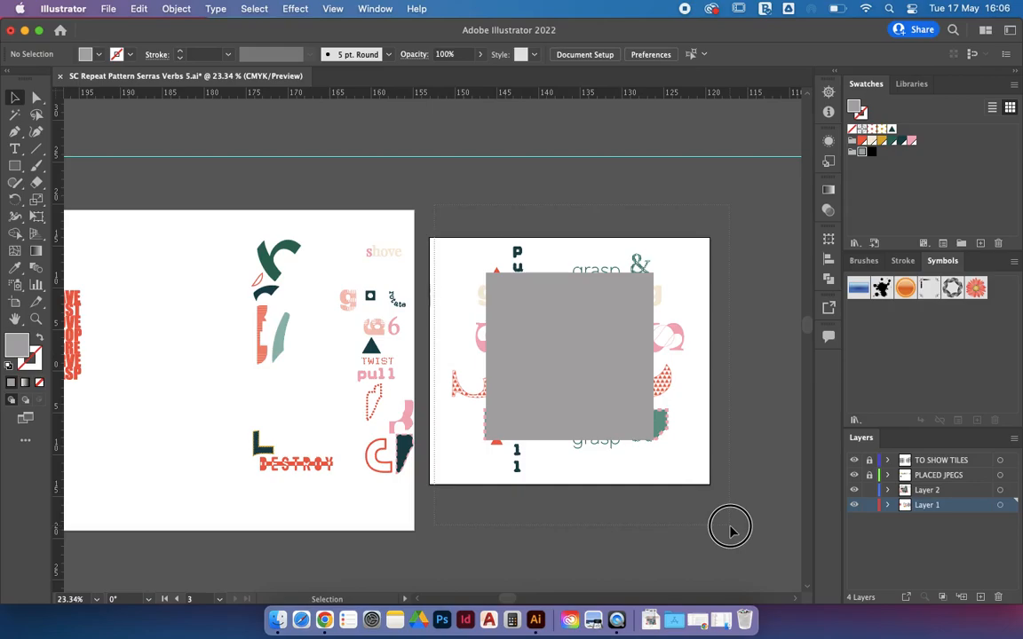
{"action": "left_click_drag", "start_coordinate": [730, 531], "coordinate": [730, 531]}
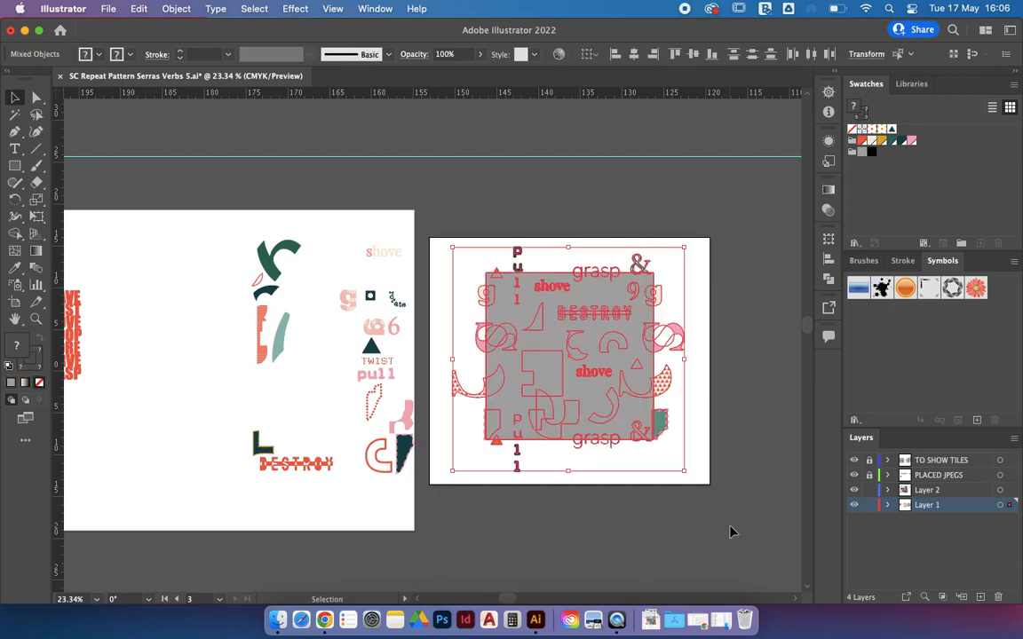
{"action": "right_click", "coordinate": [632, 355]}
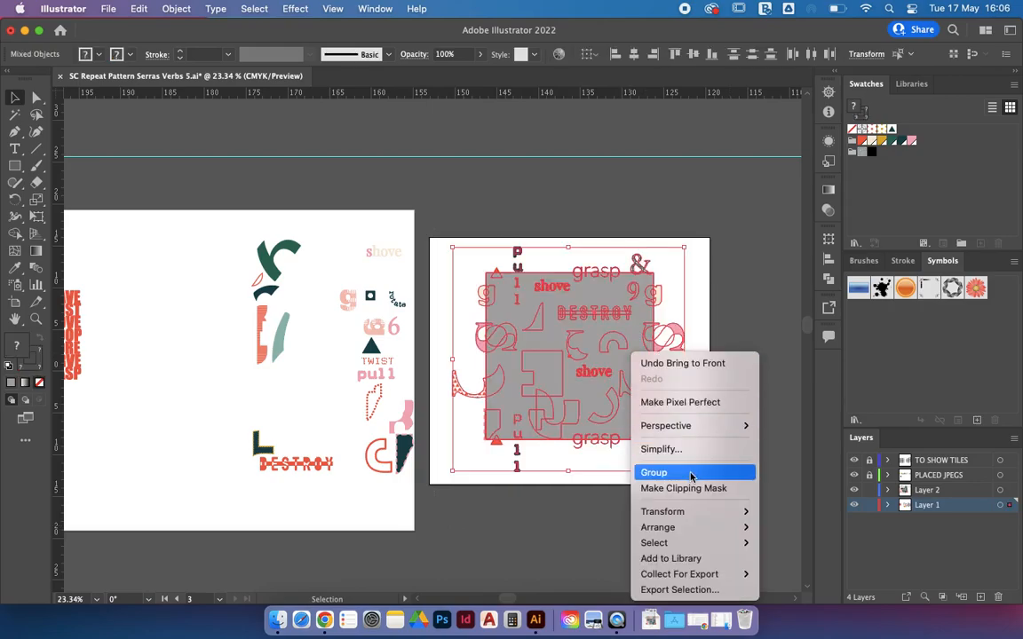
{"action": "left_click", "coordinate": [684, 488]}
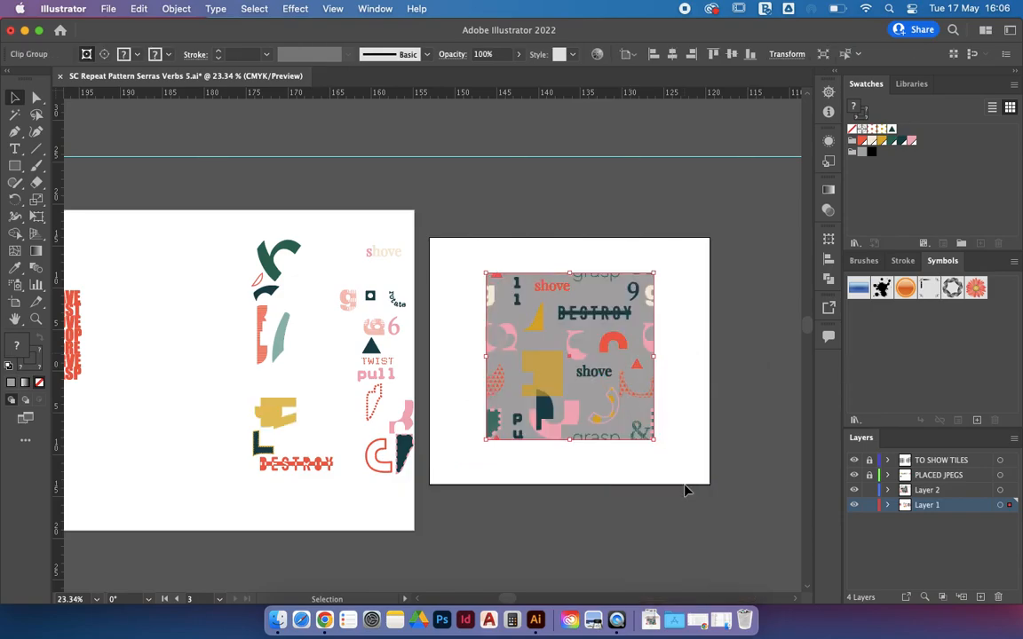
{"action": "scroll", "coordinate": [589, 391], "scroll_direction": "right", "scroll_amount": 5}
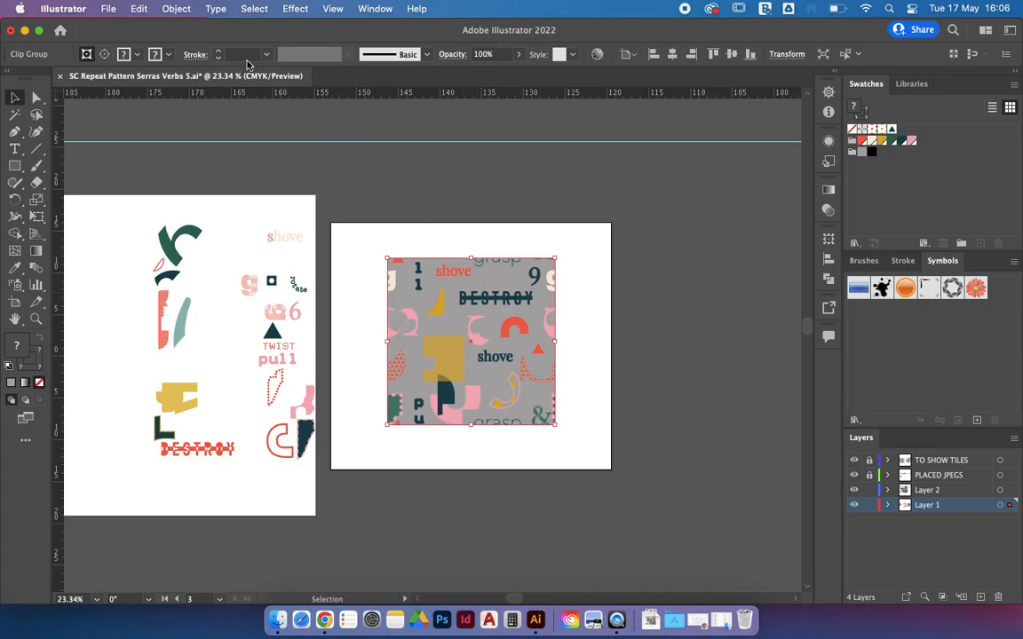
Step: Expand the tile's appearance and its fills and strokes, then make it into 'New Pattern 4'
{"action": "left_click", "coordinate": [180, 9]}
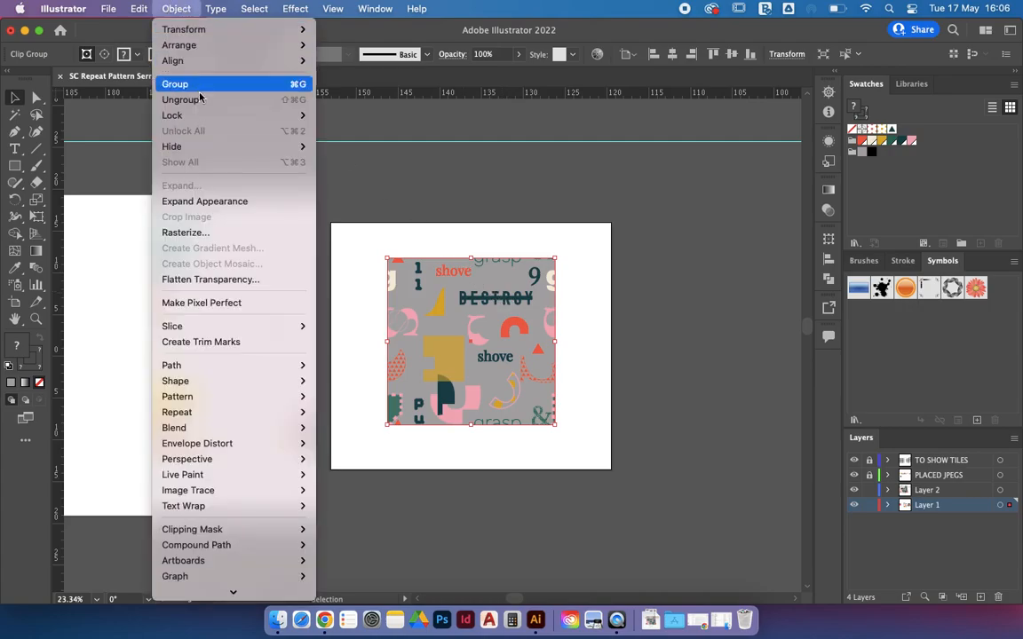
{"action": "left_click", "coordinate": [251, 200]}
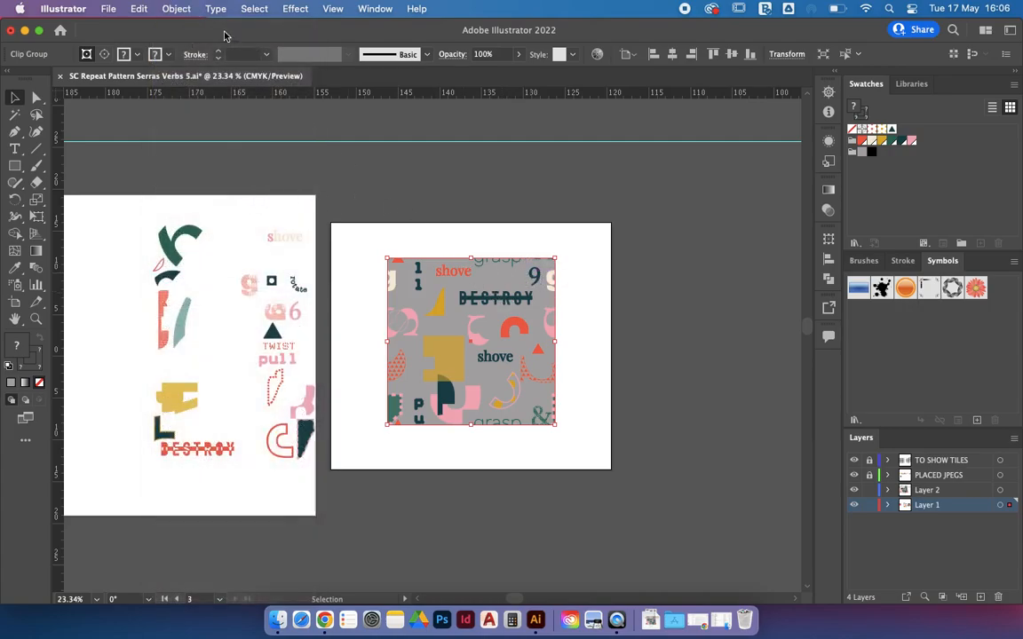
{"action": "left_click", "coordinate": [180, 9]}
{"action": "left_click", "coordinate": [210, 186]}
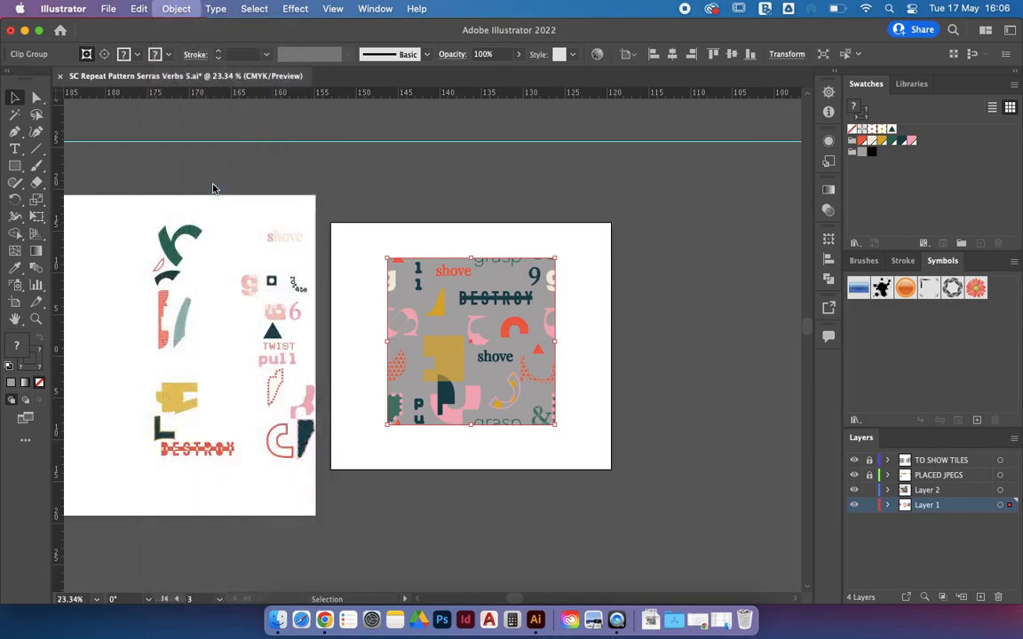
{"action": "left_click", "coordinate": [540, 401]}
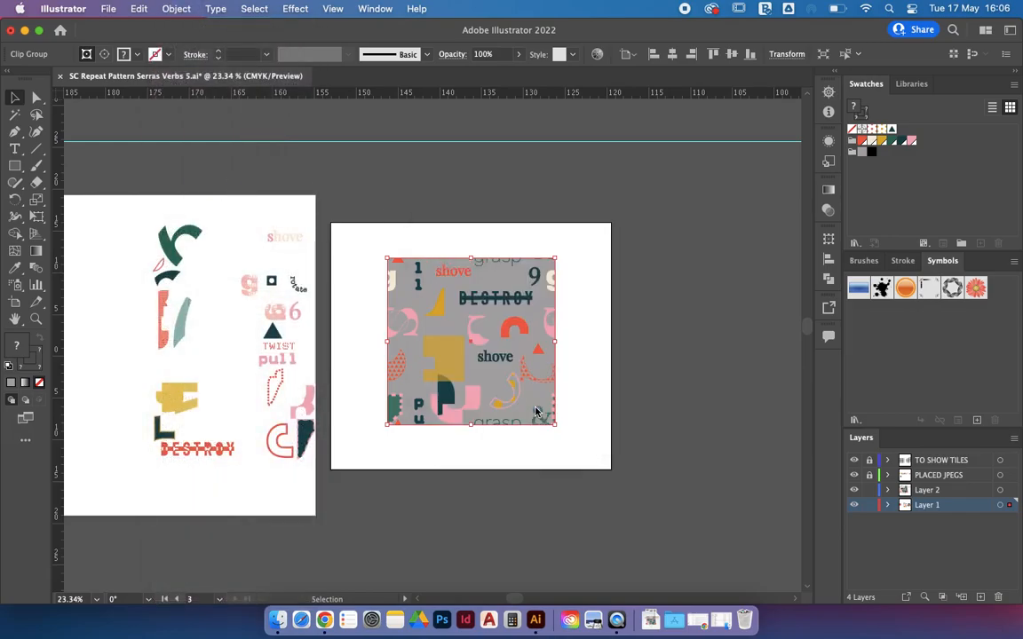
{"action": "left_click", "coordinate": [177, 9]}
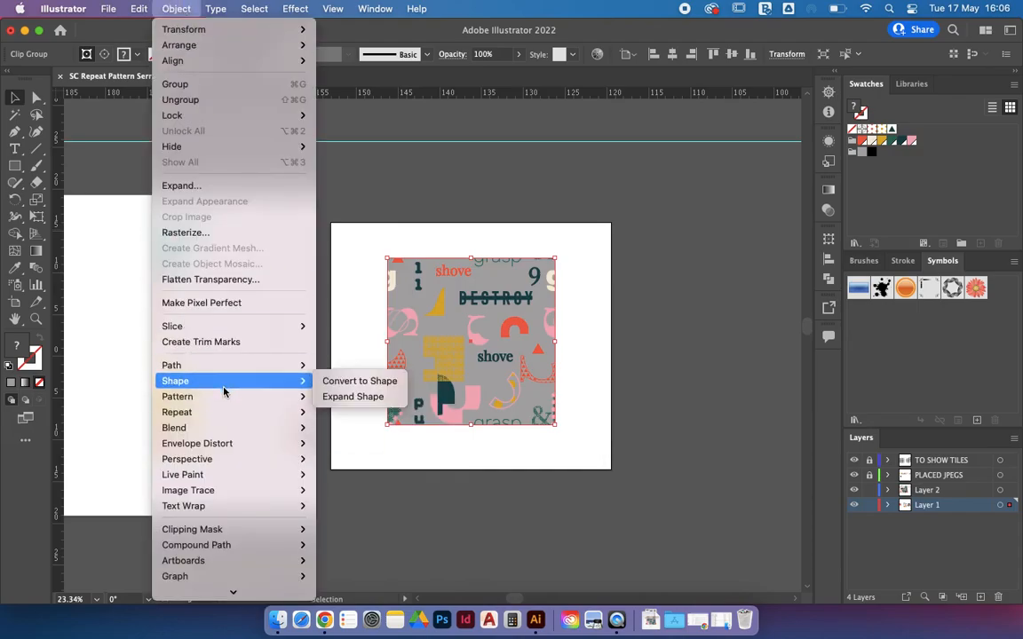
{"action": "left_click", "coordinate": [325, 398]}
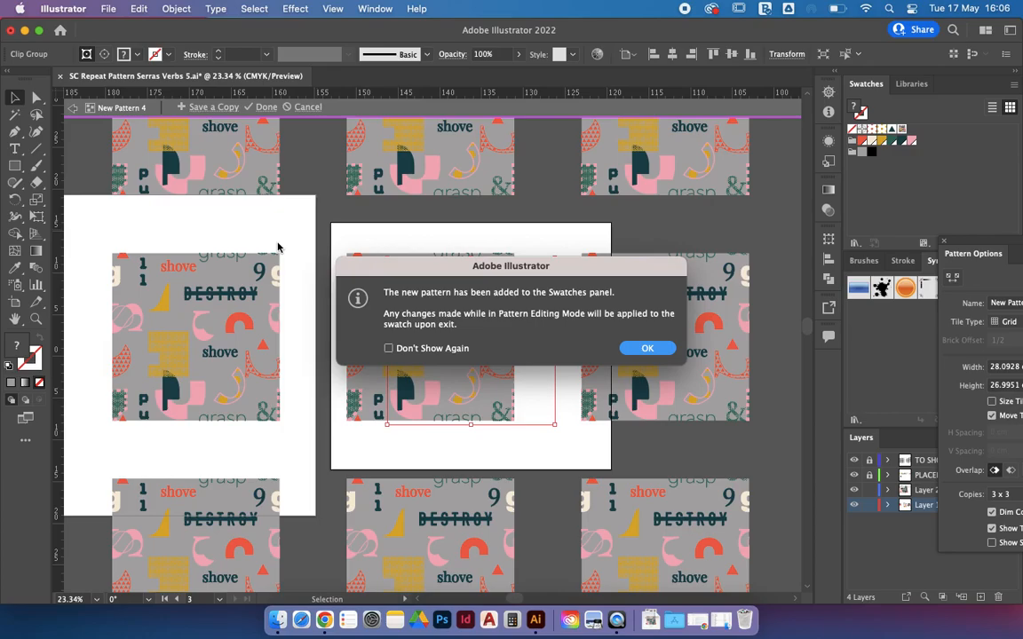
Step: Exit pattern editing, keeping 'New Pattern 4' sized to its art with 0 cm spacing
{"action": "key", "text": "Return"}
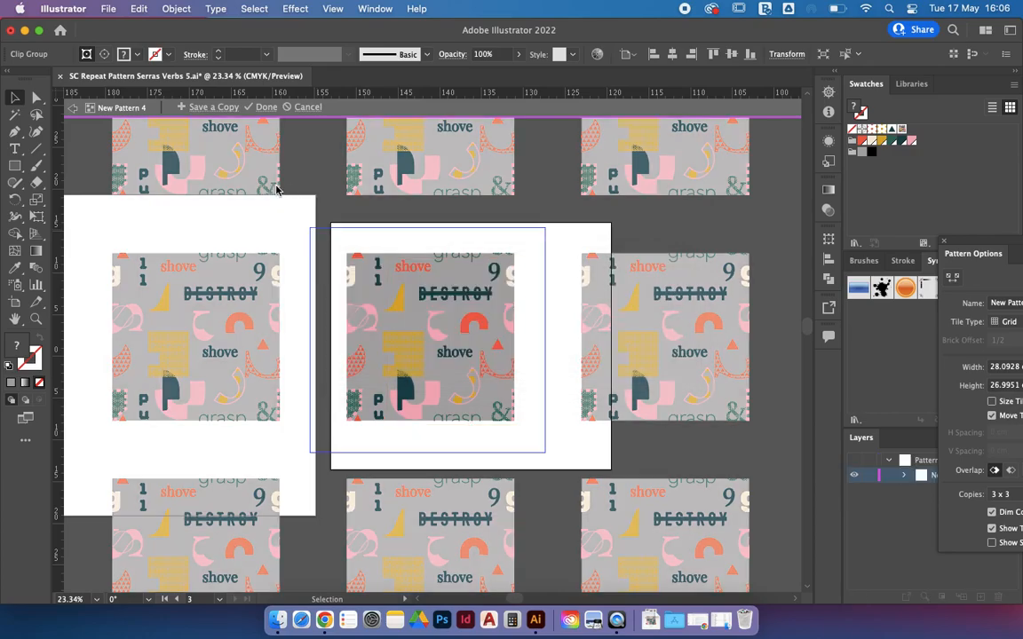
{"action": "left_click", "coordinate": [245, 333]}
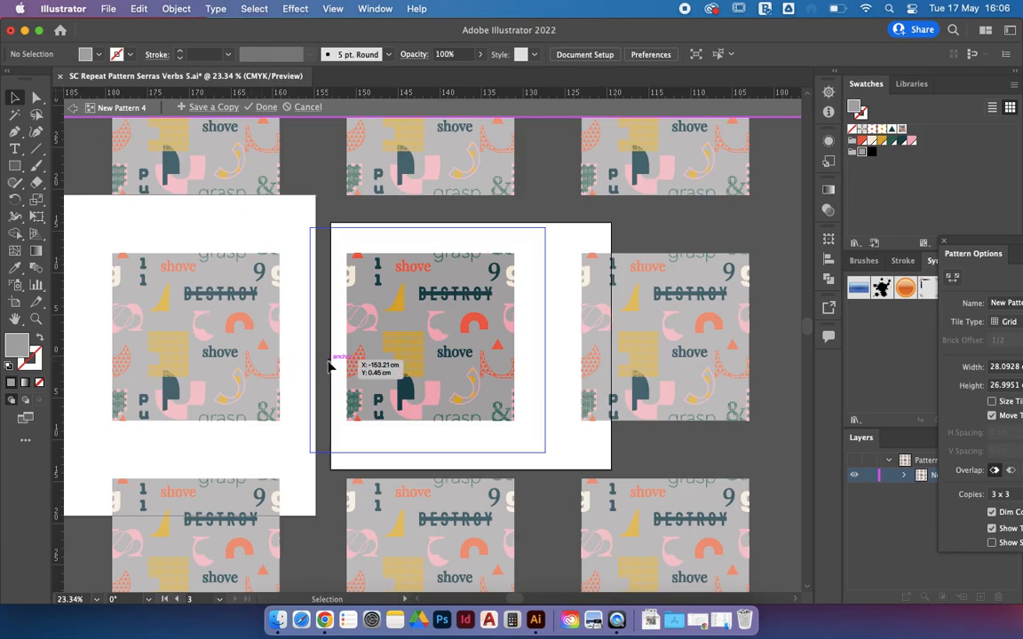
{"action": "left_click_drag", "start_coordinate": [981, 255], "coordinate": [167, 151]}
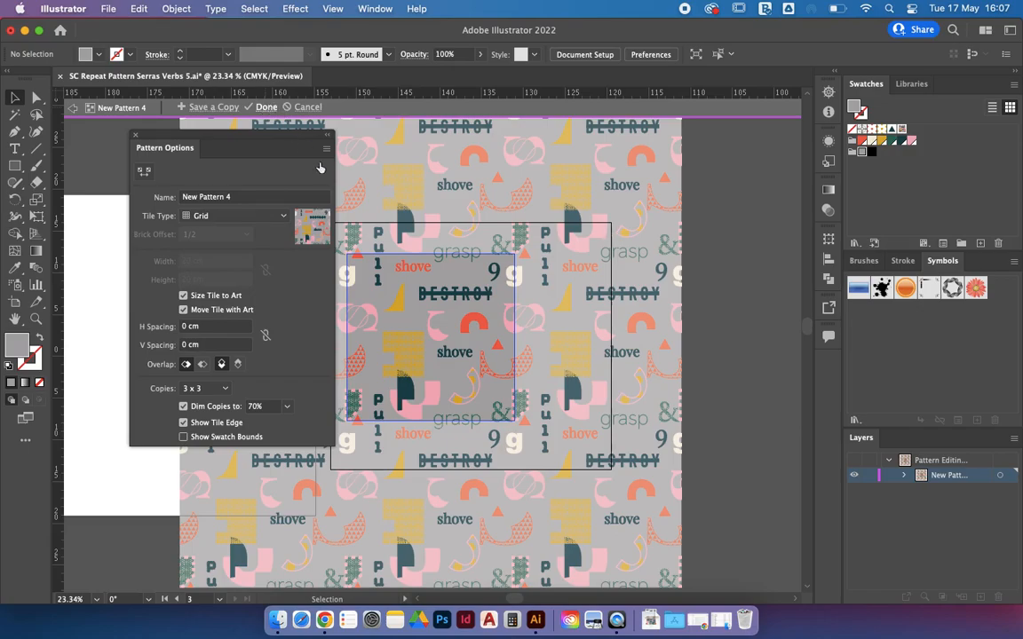
{"action": "left_click", "coordinate": [267, 107]}
{"action": "scroll", "coordinate": [567, 373], "scroll_direction": "down", "scroll_amount": 5}
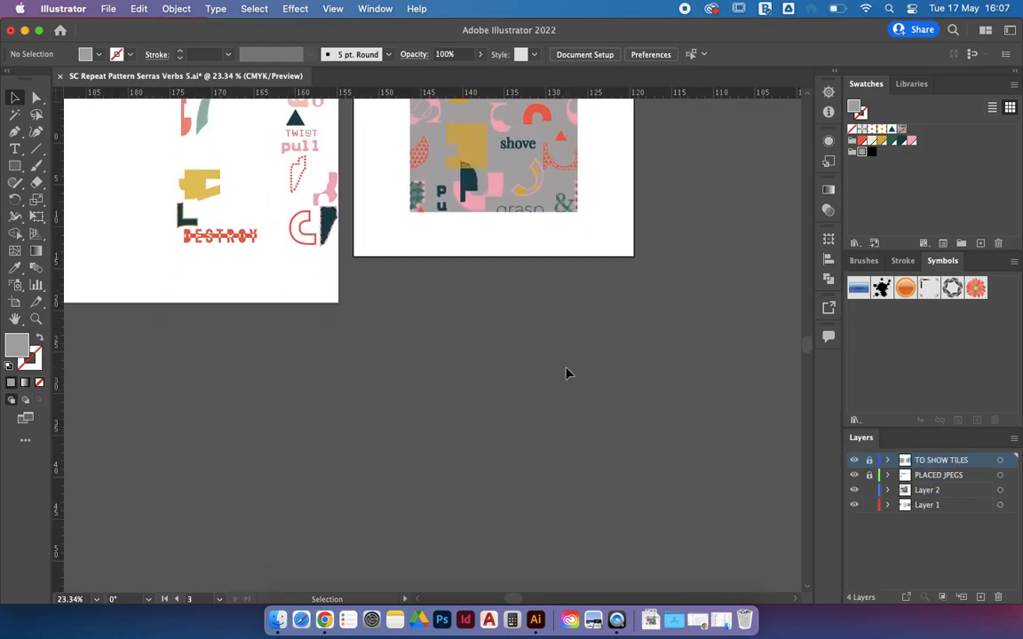
Step: Drag out a new blank artboard of about 40.5 × 41.8 cm in empty canvas space
{"action": "scroll", "coordinate": [566, 373], "scroll_direction": "down", "scroll_amount": 5}
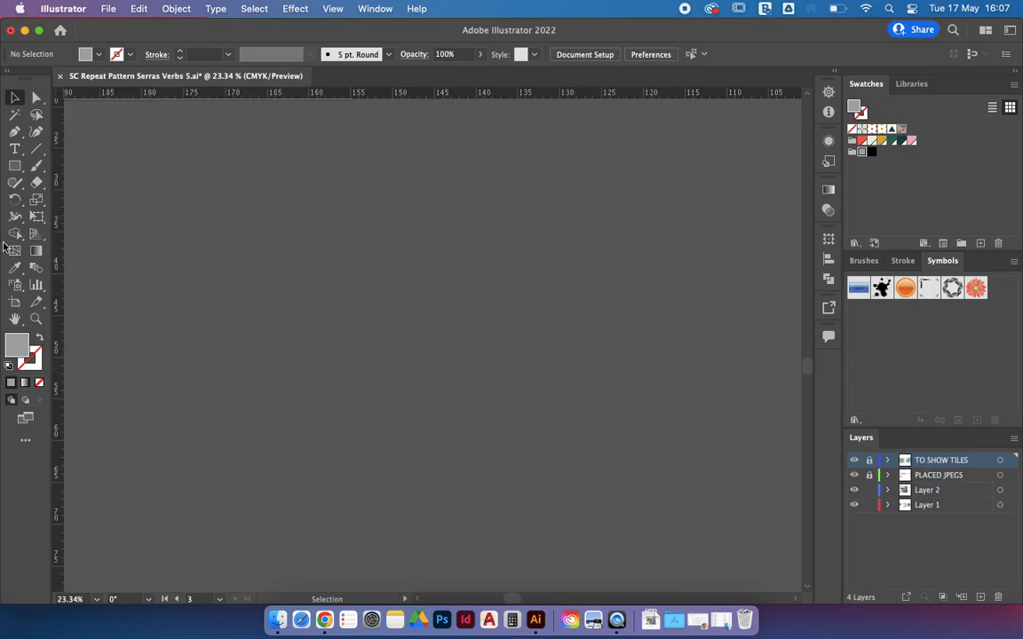
{"action": "left_click", "coordinate": [15, 303]}
{"action": "left_click_drag", "start_coordinate": [190, 158], "coordinate": [529, 509]}
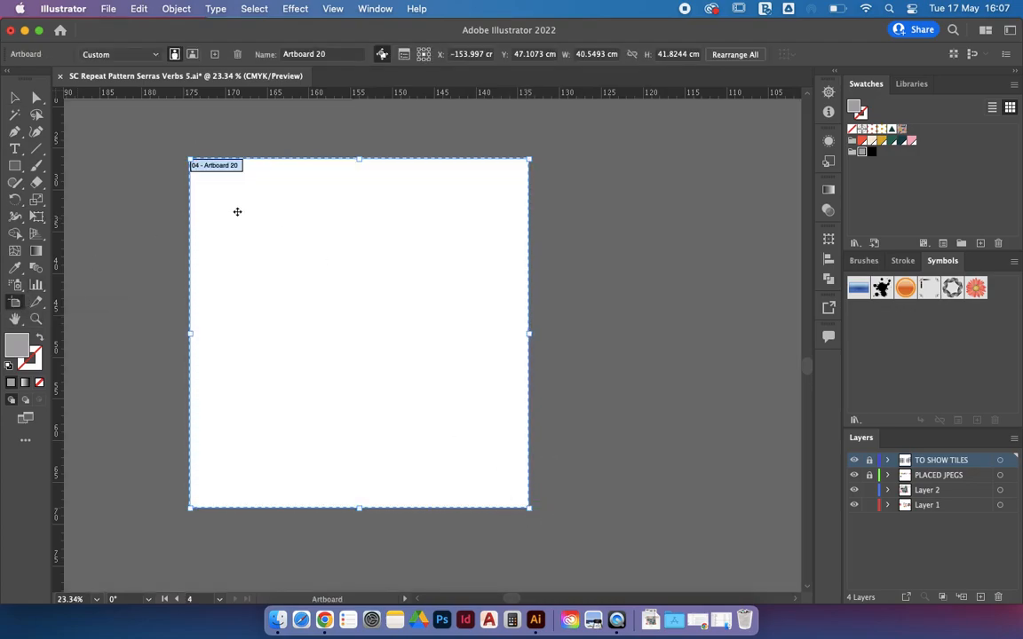
{"action": "left_click", "coordinate": [15, 165]}
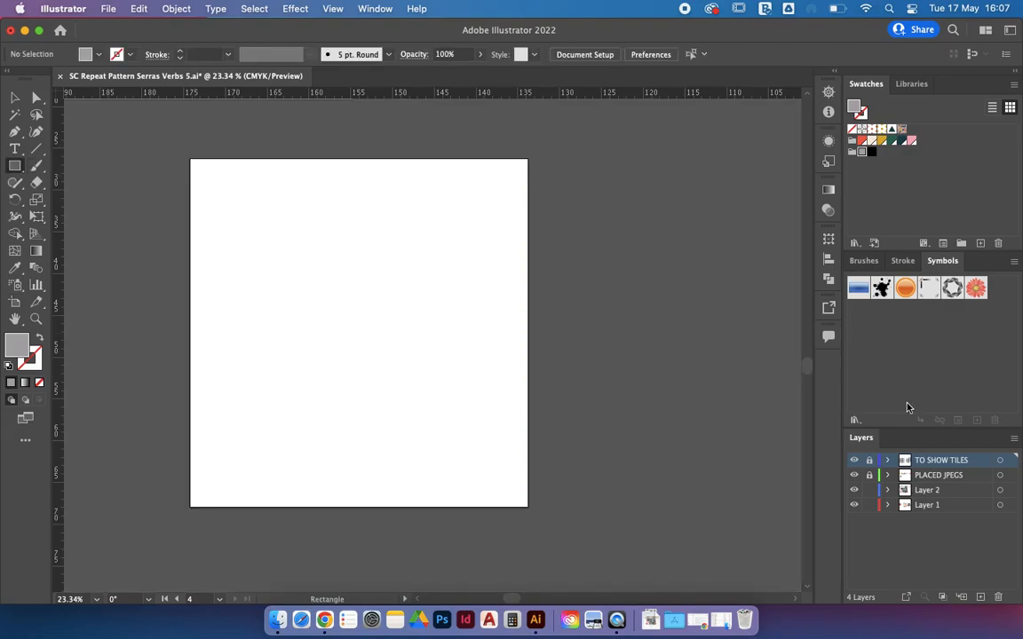
Step: On a new layer, draw a rectangle with the repeat-pattern swatch and stretch it to the artboard edges
{"action": "left_click", "coordinate": [981, 597]}
{"action": "left_click_drag", "start_coordinate": [217, 194], "coordinate": [490, 459]}
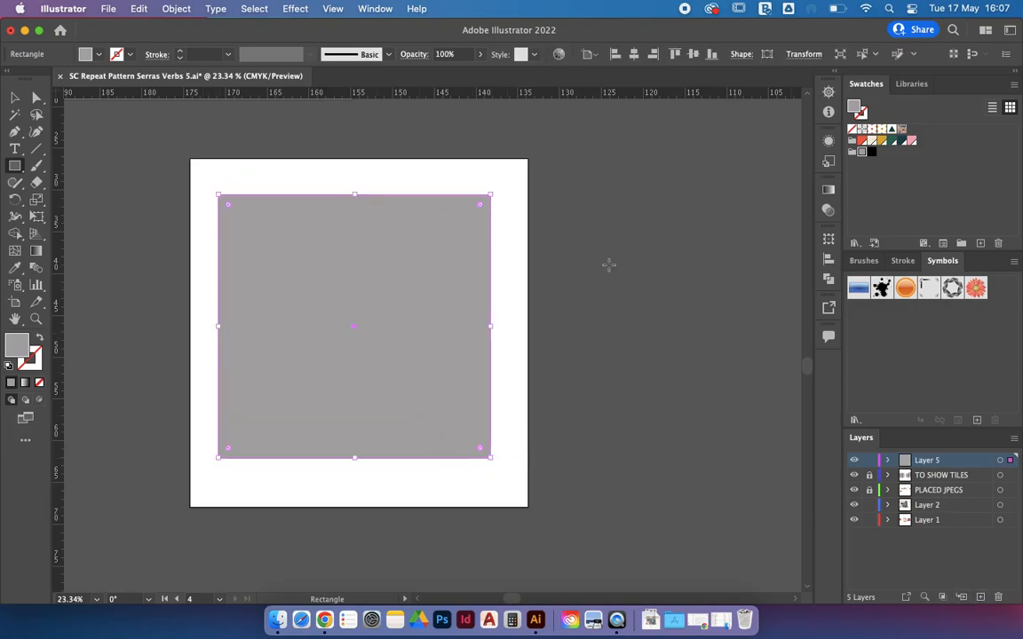
{"action": "left_click", "coordinate": [902, 130]}
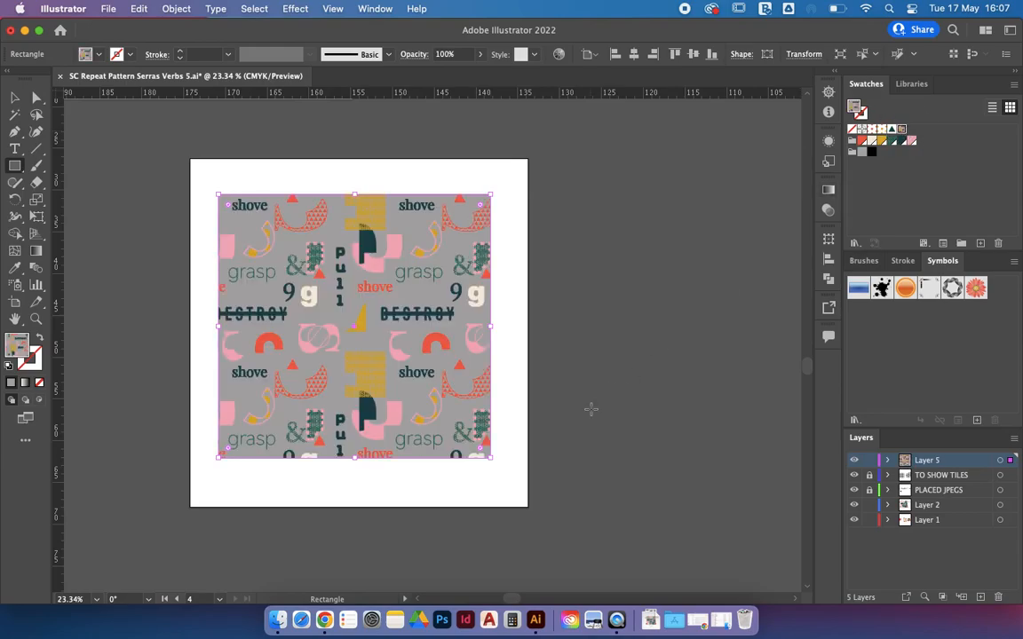
{"action": "key", "text": "v"}
{"action": "left_click_drag", "start_coordinate": [494, 191], "coordinate": [527, 158]}
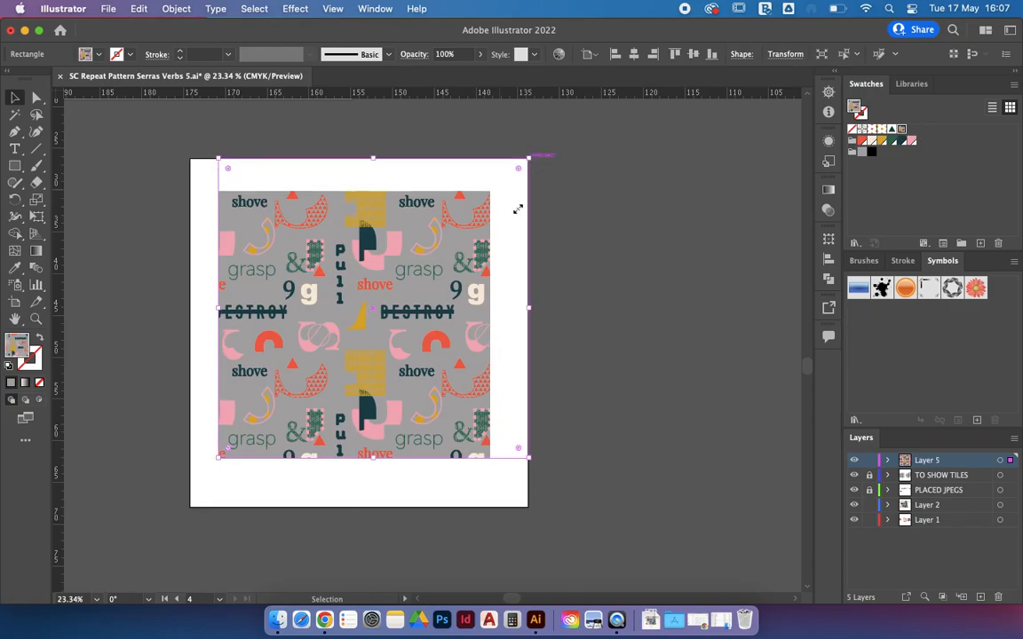
{"action": "left_click_drag", "start_coordinate": [219, 460], "coordinate": [191, 510]}
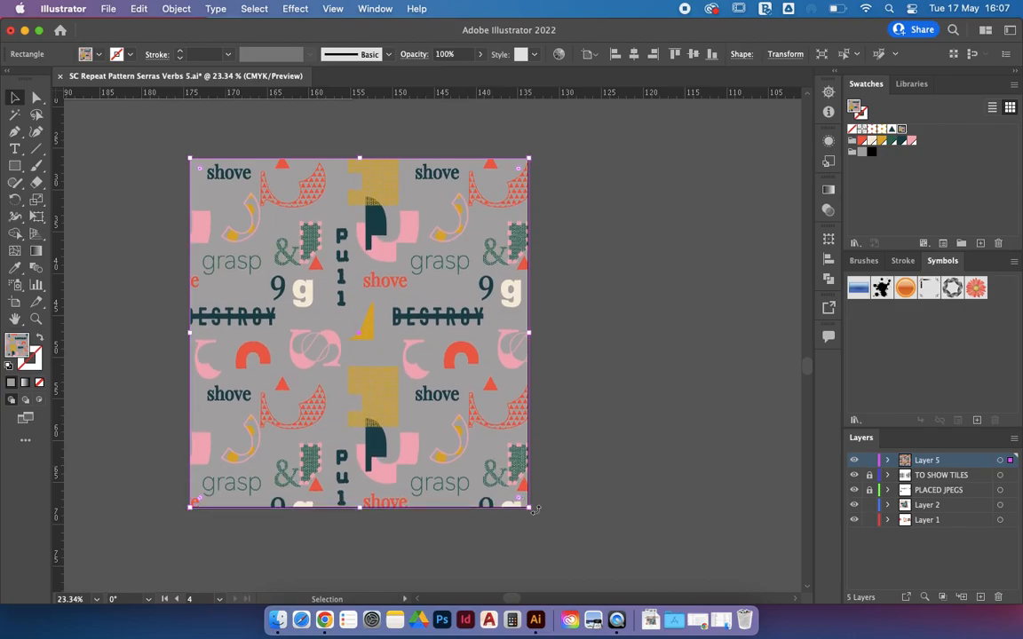
{"action": "left_click", "coordinate": [609, 524]}
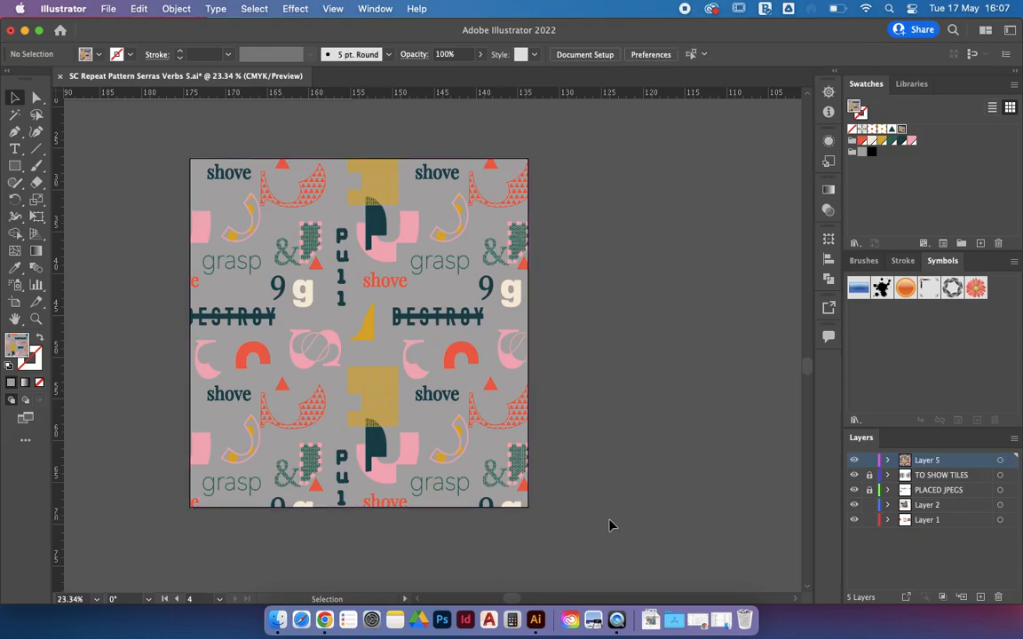
Step: Export artboard 4 only as a PNG to the Desktop under a new file name
{"action": "left_click", "coordinate": [107, 9]}
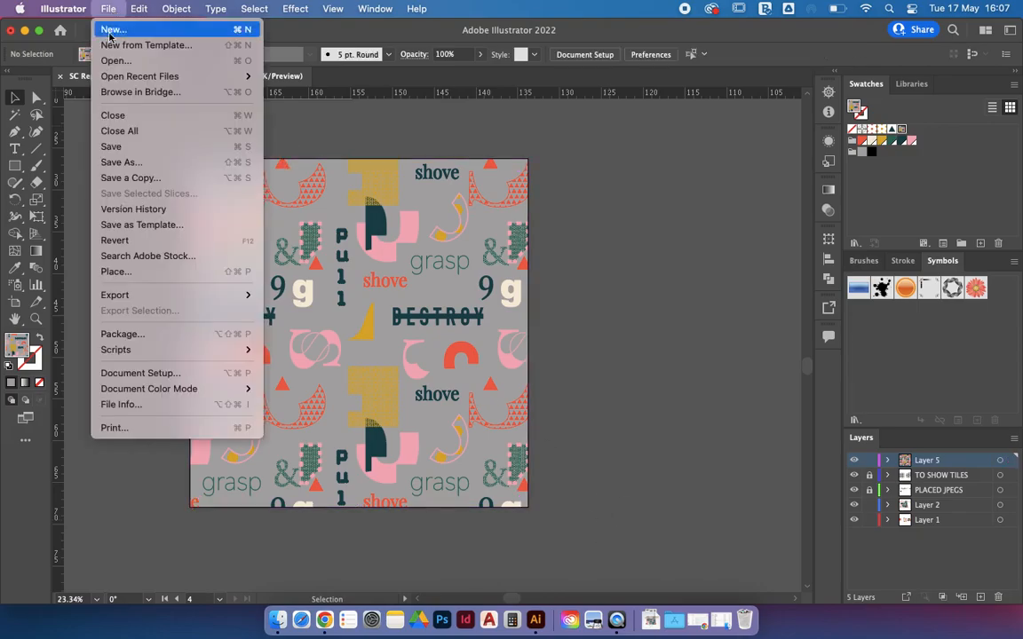
{"action": "mouse_move", "coordinate": [180, 294]}
{"action": "left_click", "coordinate": [294, 311]}
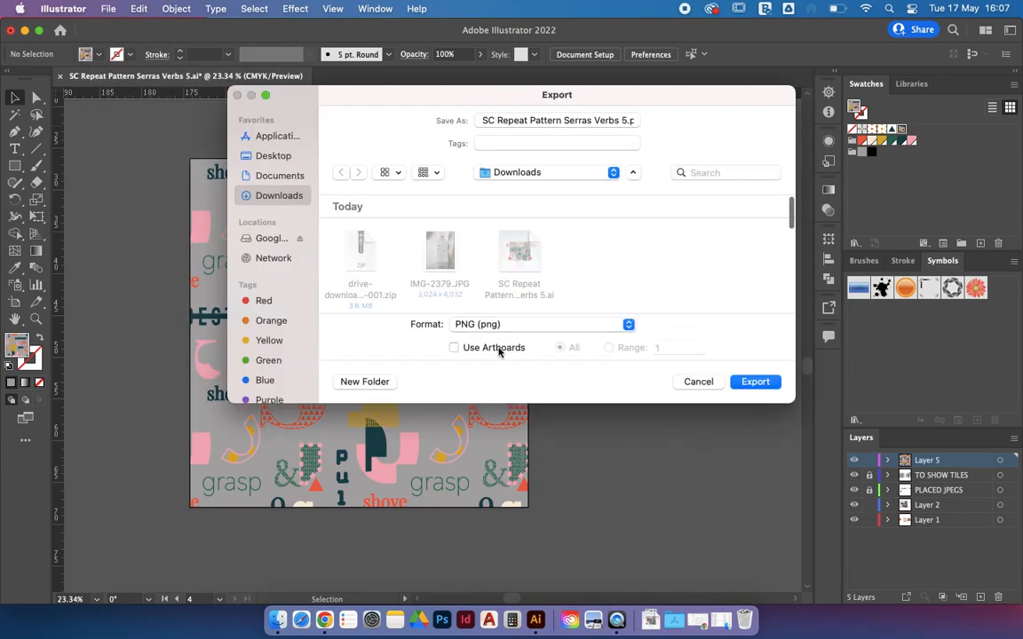
{"action": "left_click", "coordinate": [490, 351]}
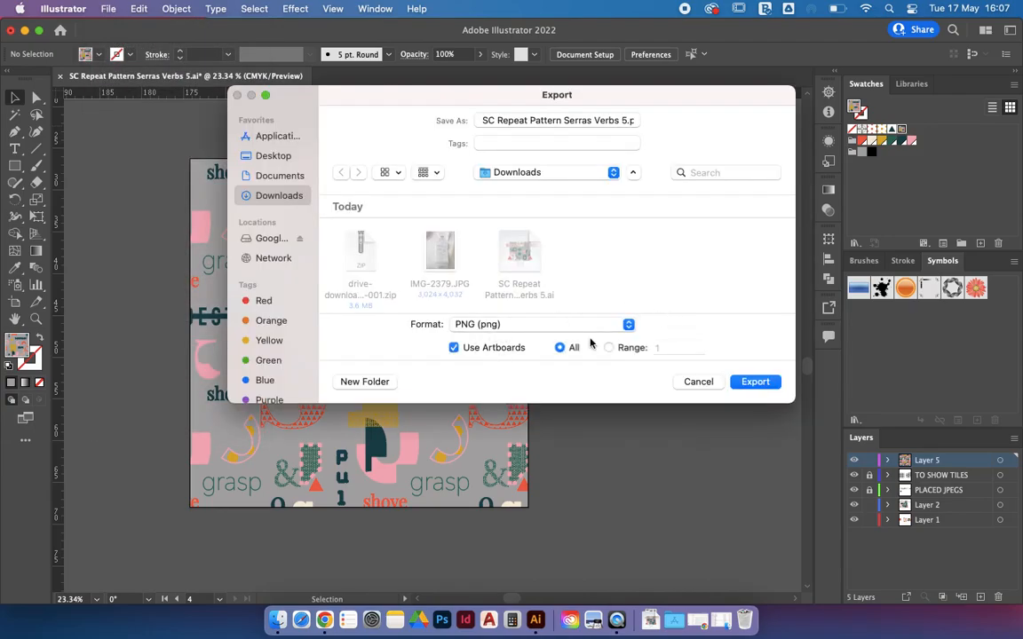
{"action": "left_click", "coordinate": [627, 350]}
{"action": "double_click", "coordinate": [675, 349]}
{"action": "type", "text": "4"}
{"action": "left_click_drag", "start_coordinate": [499, 125], "coordinate": [626, 125]}
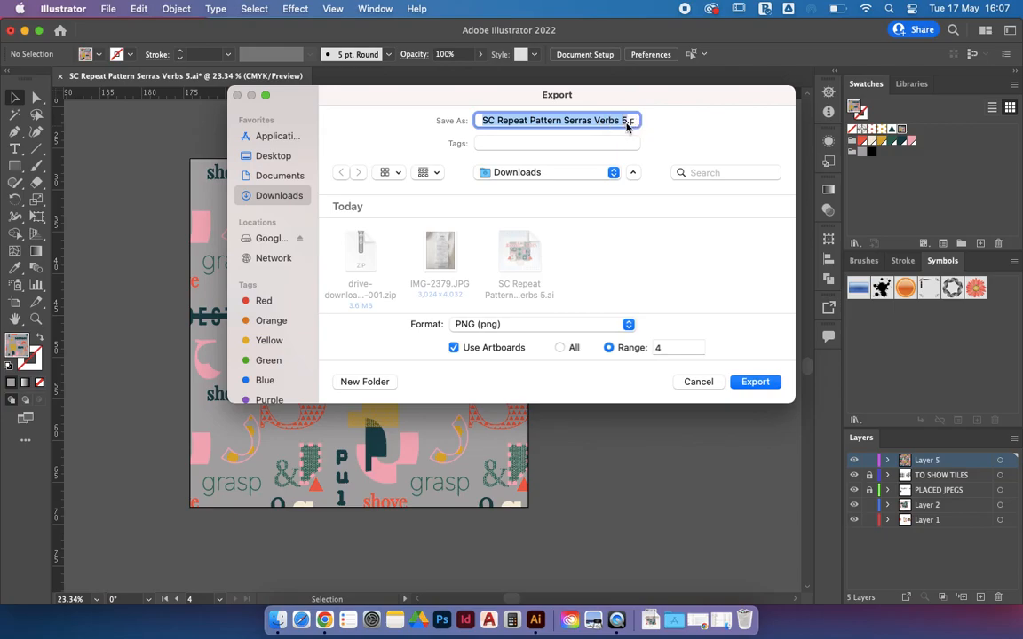
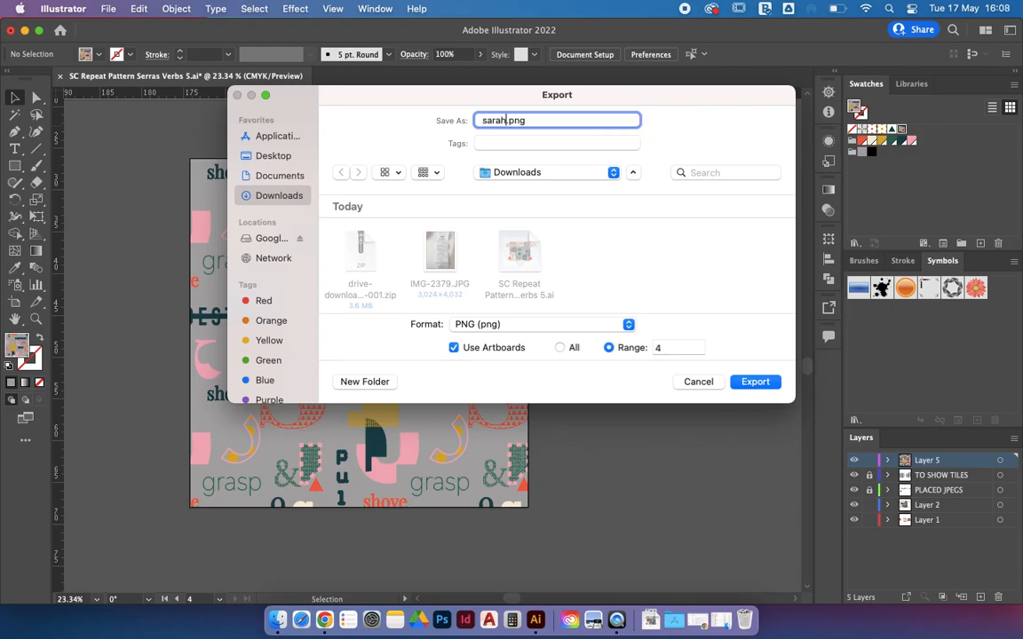
{"action": "left_click", "coordinate": [262, 155]}
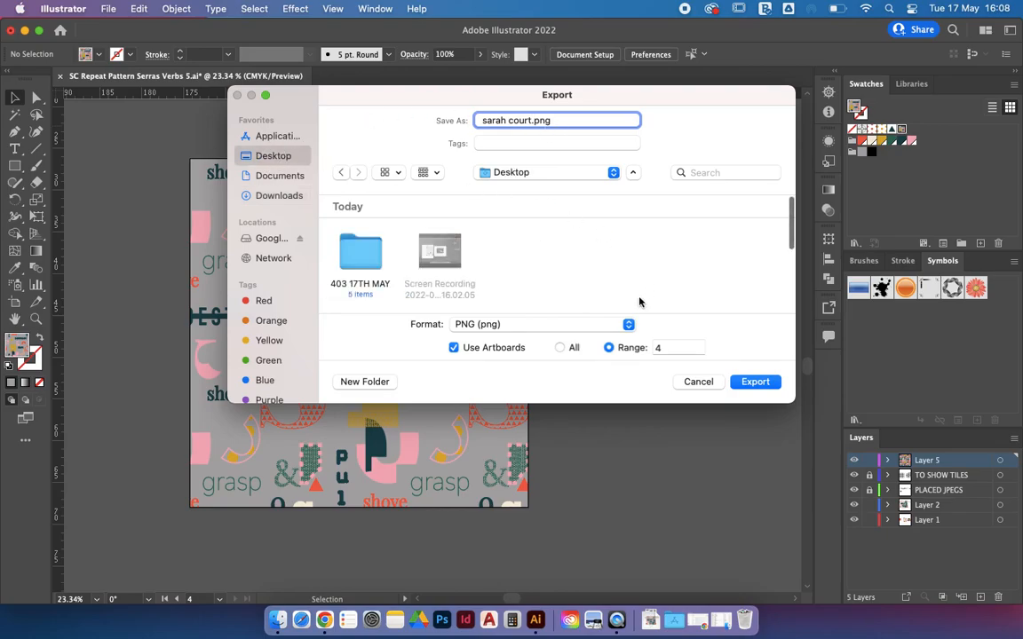
{"action": "left_click", "coordinate": [757, 381]}
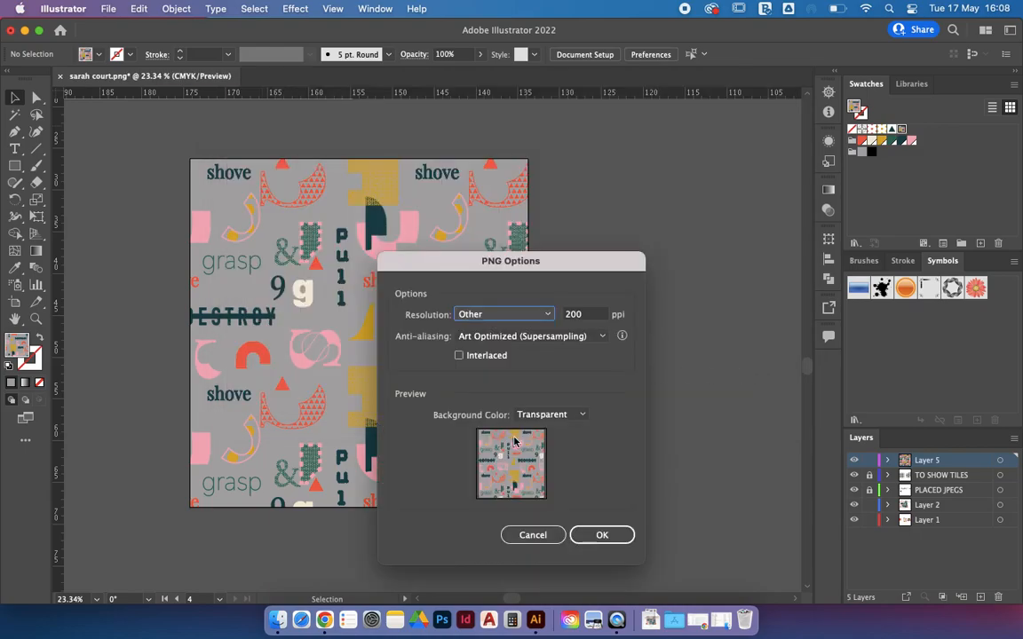
Step: Set the PNG resolution to 300 ppi, then open the exported PNG from the desktop
{"action": "left_click", "coordinate": [583, 315]}
{"action": "left_click_drag", "start_coordinate": [585, 318], "coordinate": [546, 318]}
{"action": "type", "text": "3"}
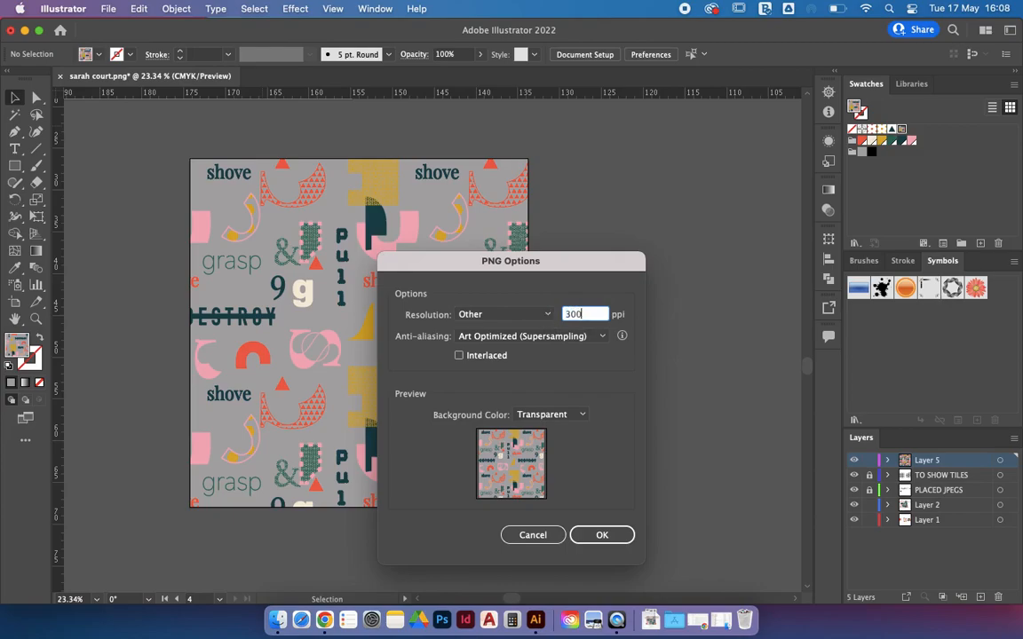
{"action": "type", "text": "00"}
{"action": "left_click", "coordinate": [609, 536]}
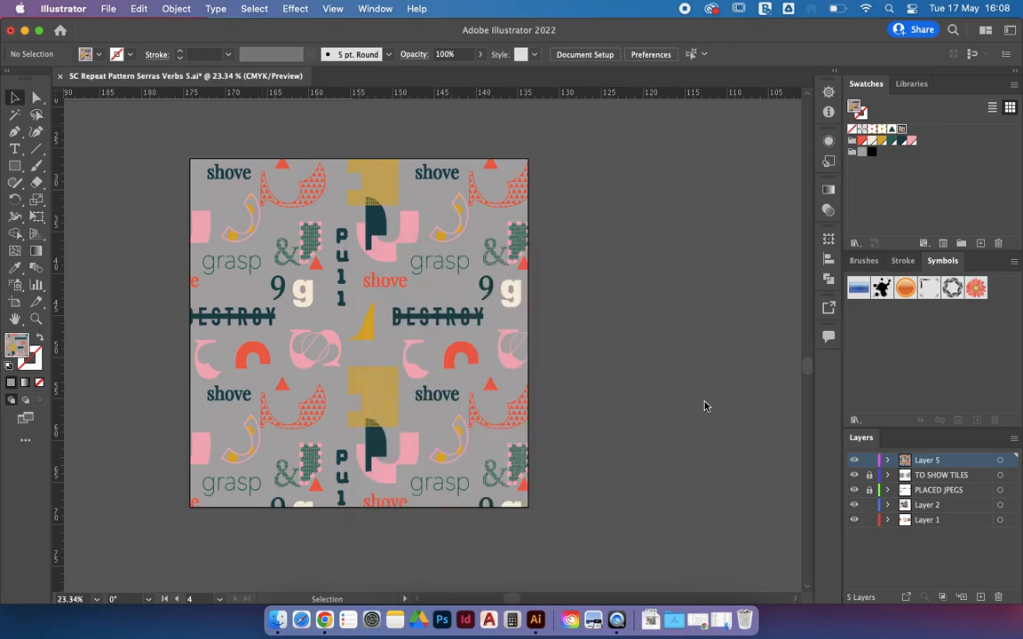
{"action": "left_click", "coordinate": [24, 30]}
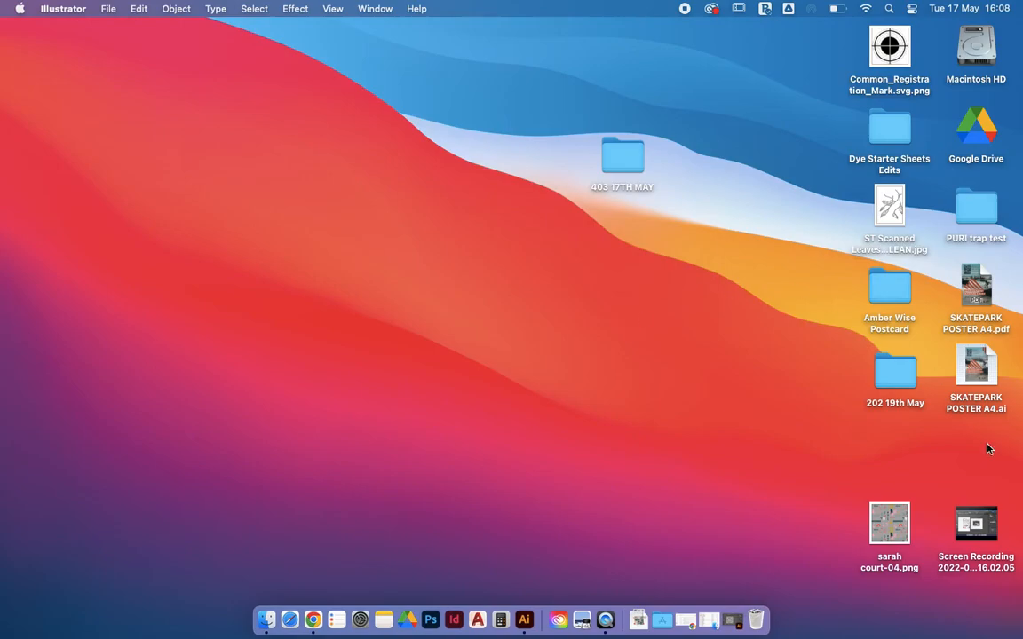
{"action": "double_click", "coordinate": [890, 522]}
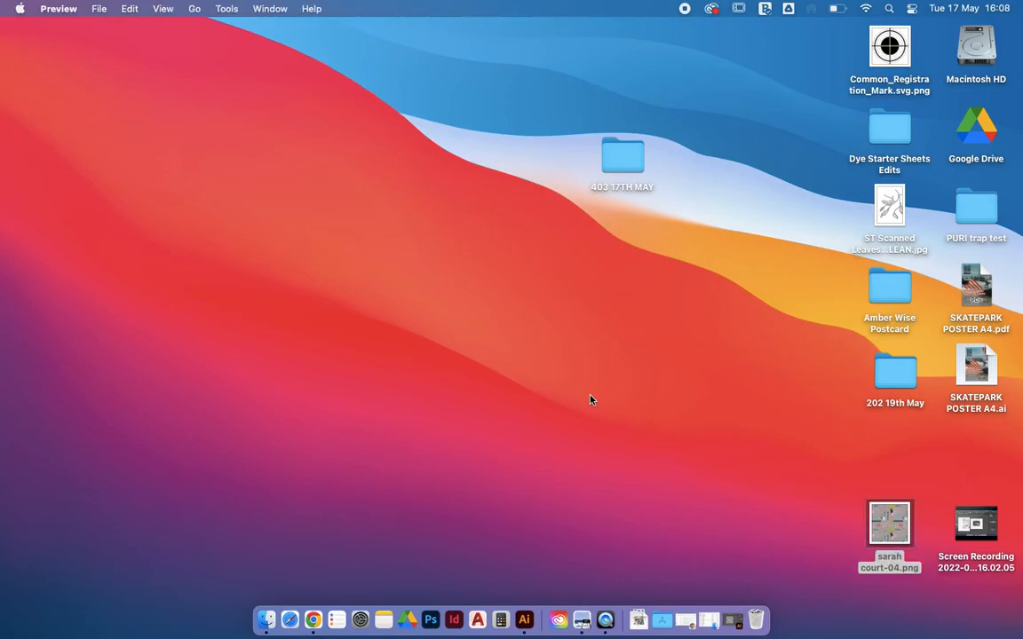